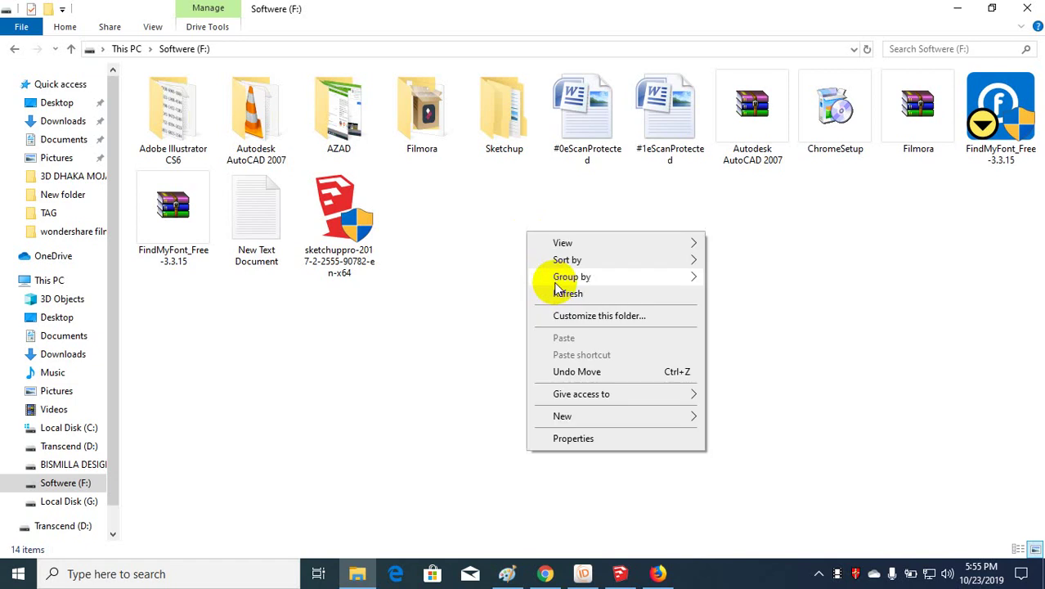
- Return to the drive's File Explorer window and refresh its folder view
left_click(561, 290)
left_click(545, 573)
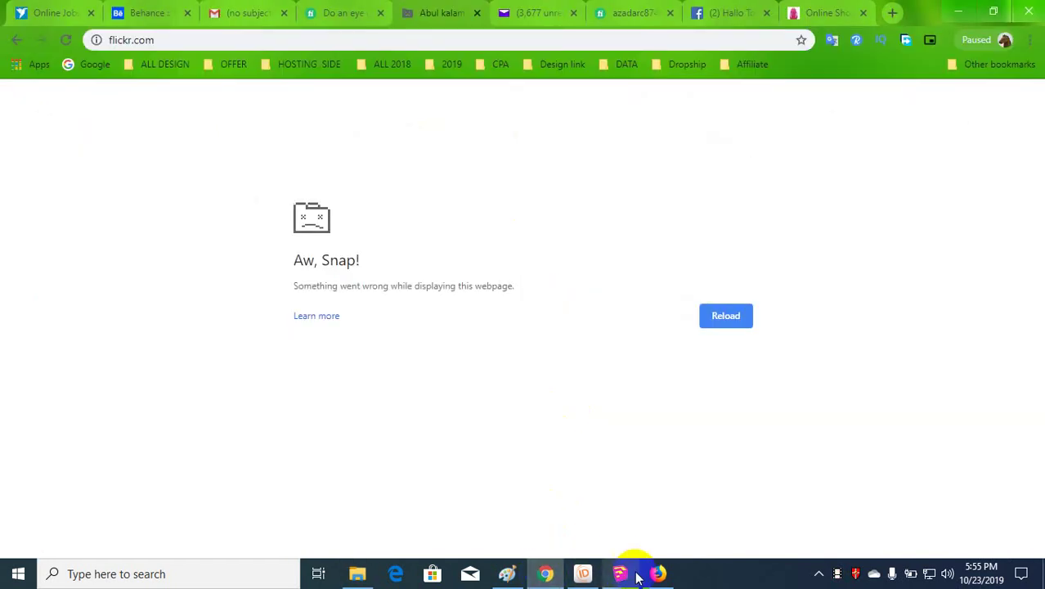
left_click(657, 573)
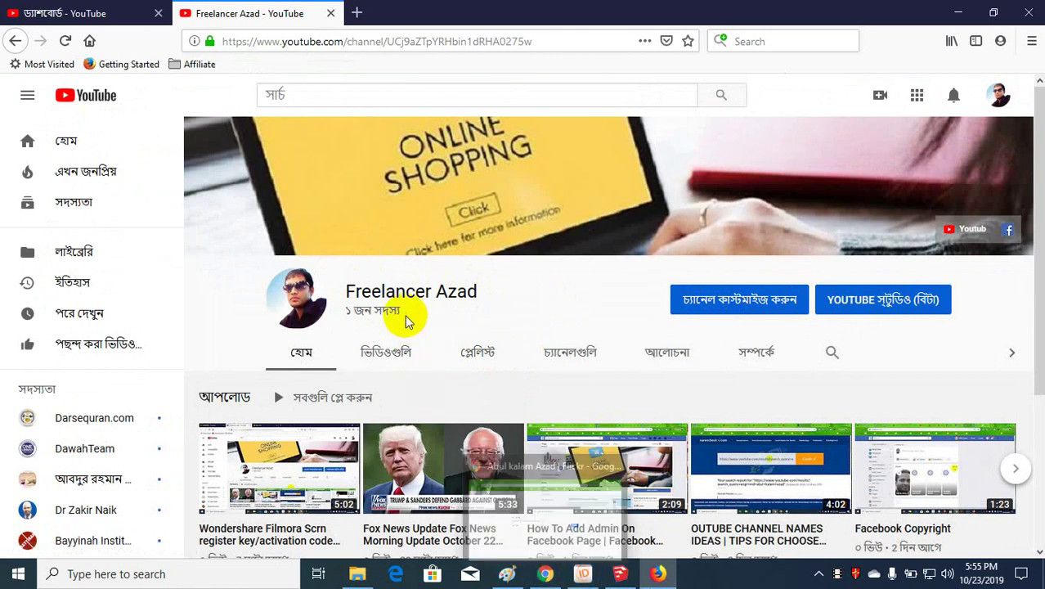
left_click(358, 573)
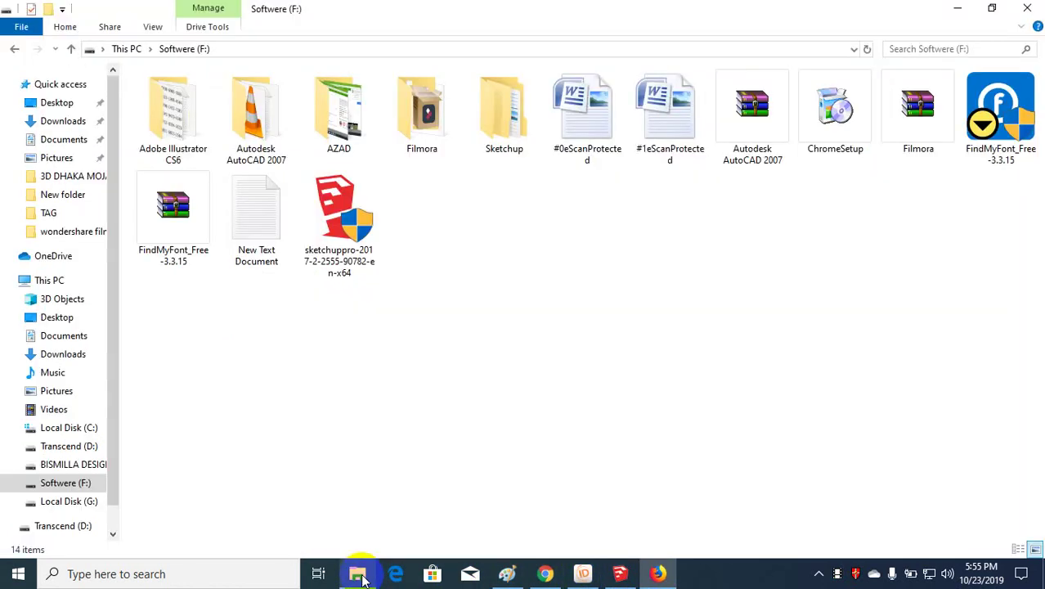
right_click(493, 276)
left_click(495, 292)
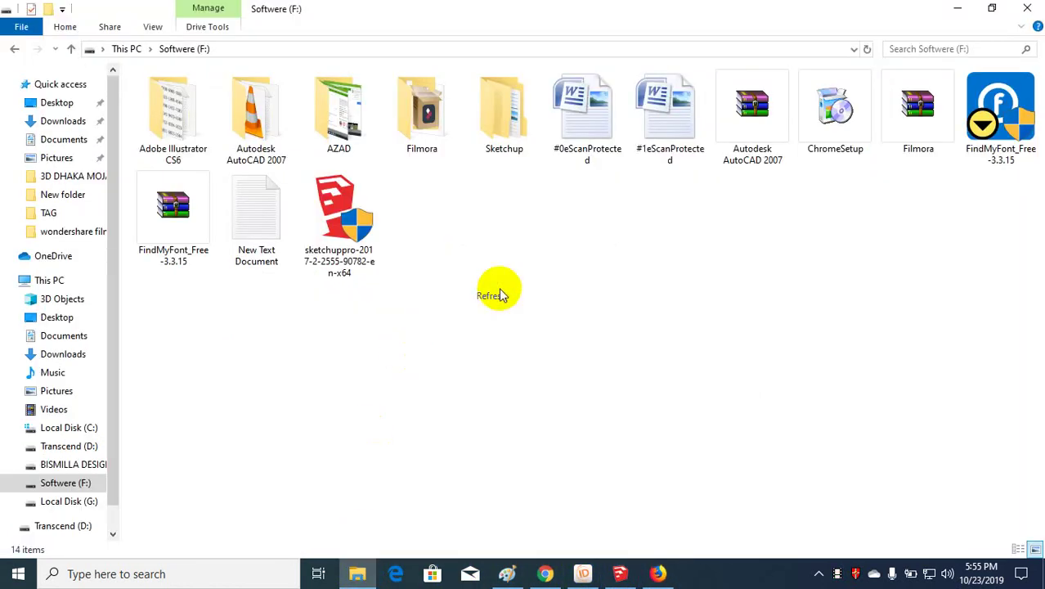
right_click(480, 228)
left_click(517, 286)
- Open the Autodesk AutoCAD 2007 folder and show its files as large icons
left_click(269, 162)
double_click(269, 162)
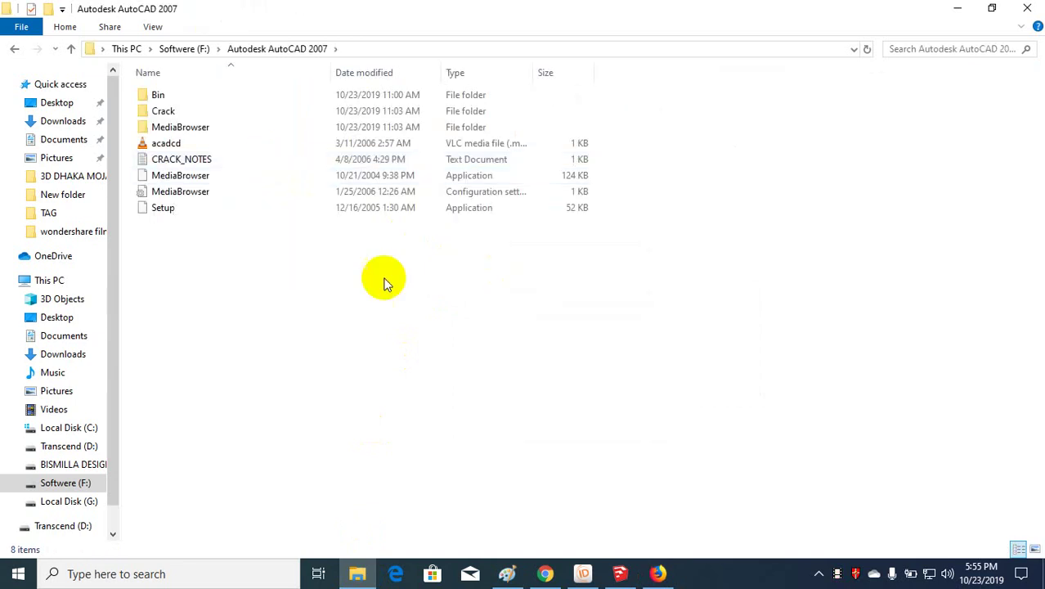
left_click(1034, 548)
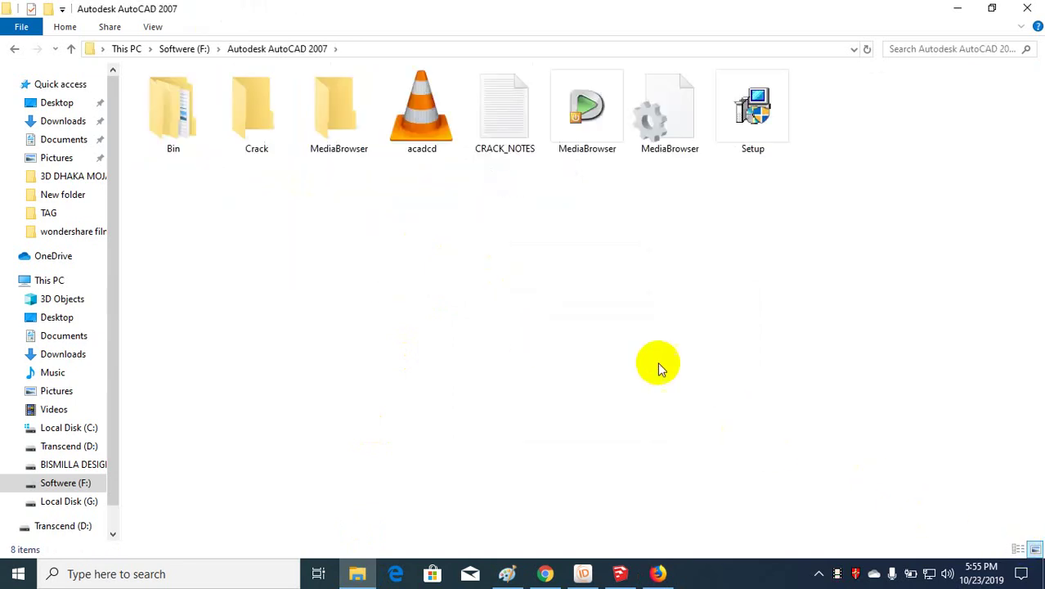
right_click(485, 232)
left_click(523, 286)
- Launch the AutoCAD 2007 Setup program from the folder
right_click(420, 216)
left_click(460, 296)
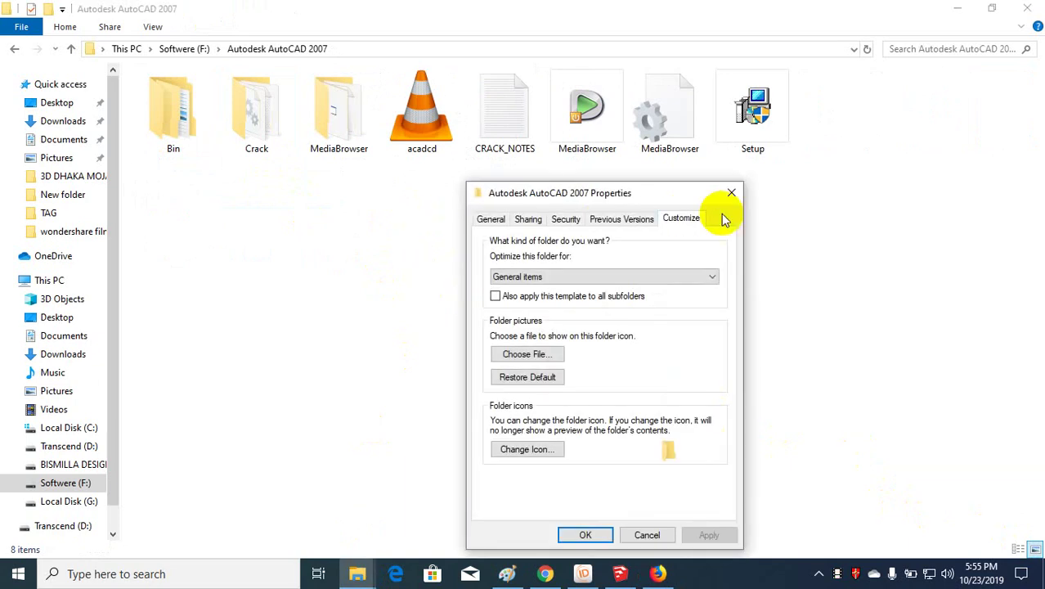
right_click(343, 184)
left_click(413, 242)
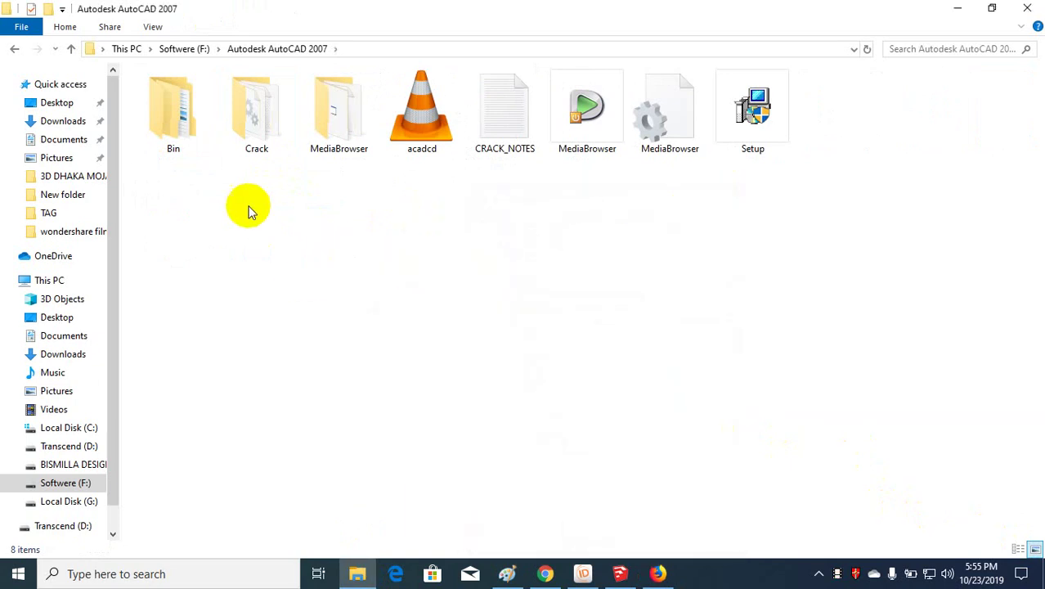
left_click(756, 152)
double_click(756, 152)
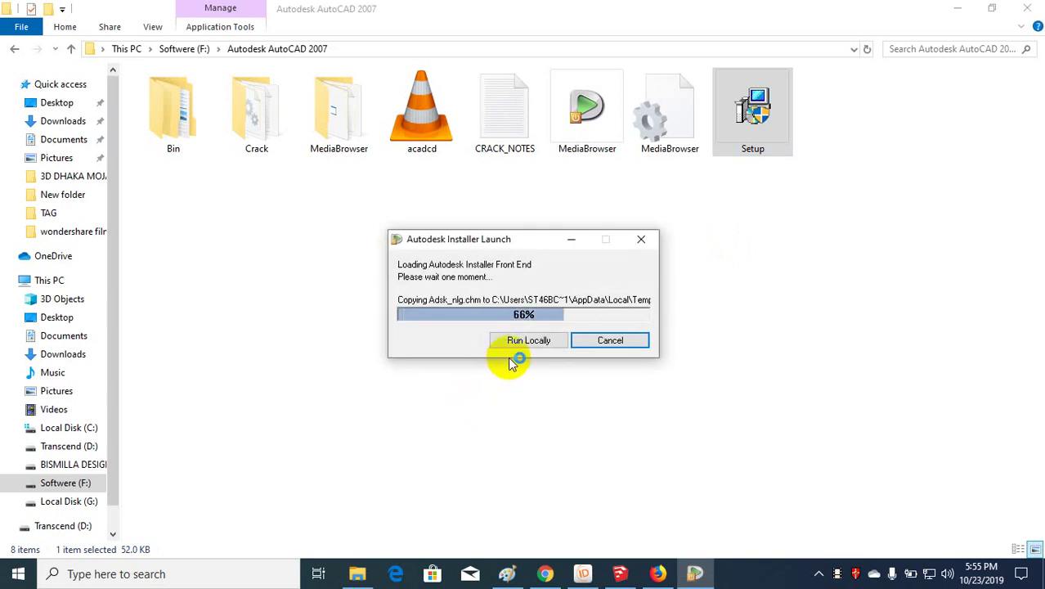
- Peek into the Crack folder, then choose Stand-Alone Installation and install AutoCAD 2007
double_click(272, 139)
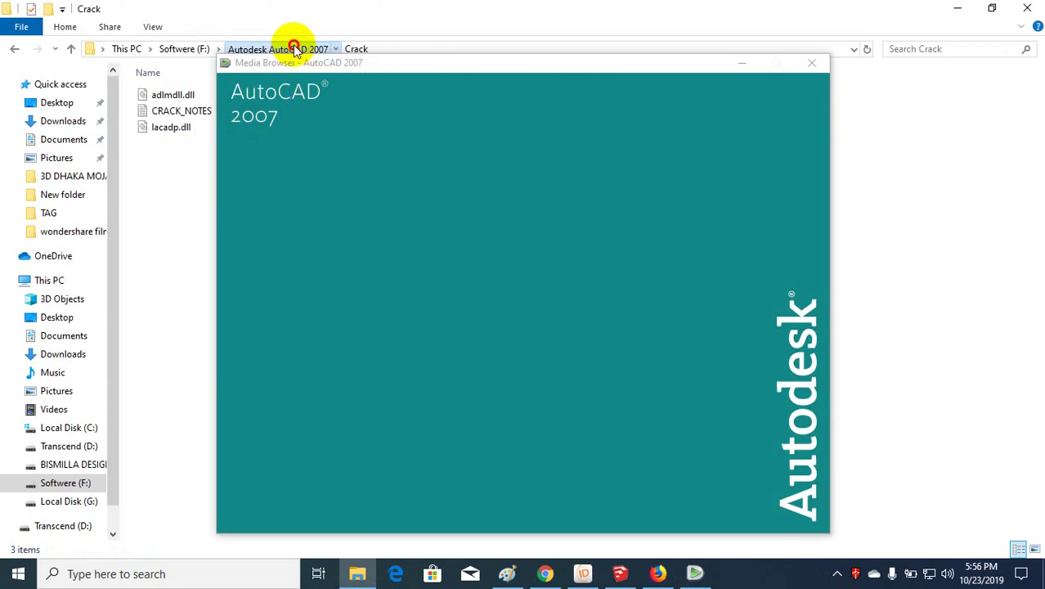
left_click(282, 48)
left_click(180, 48)
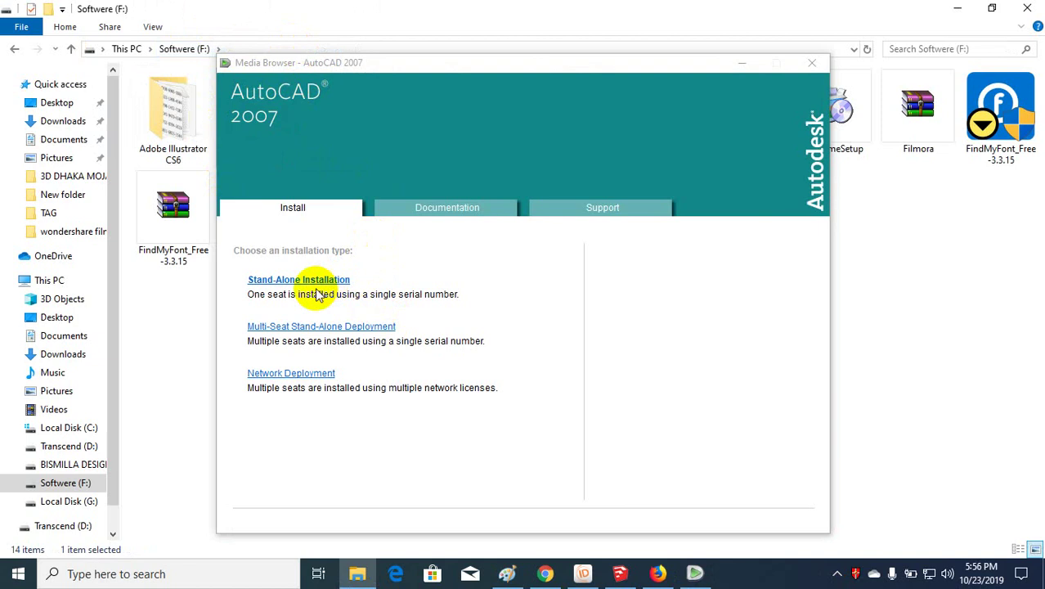
left_click(321, 280)
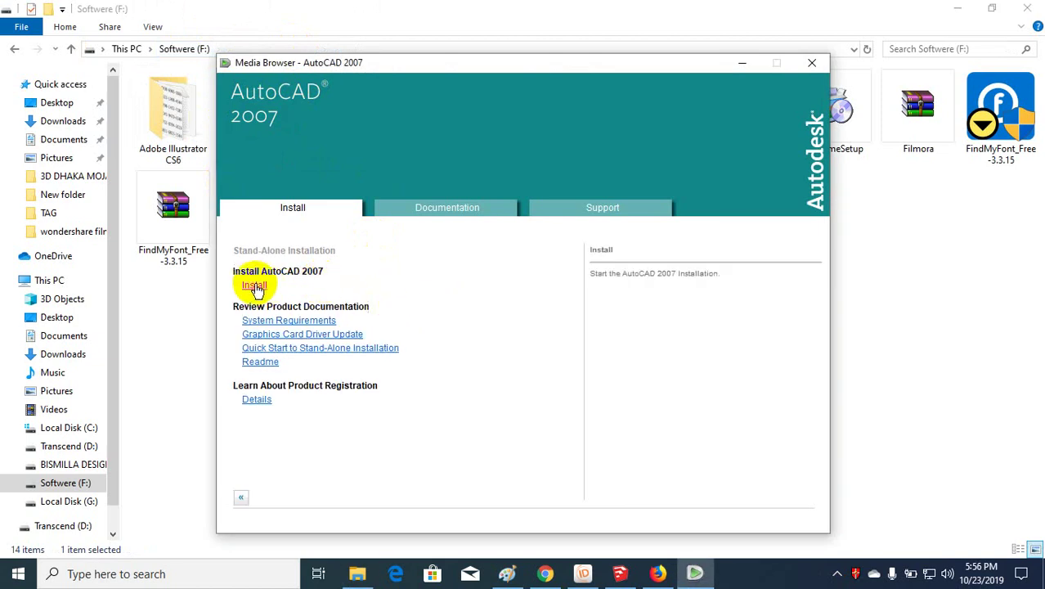
left_click(255, 285)
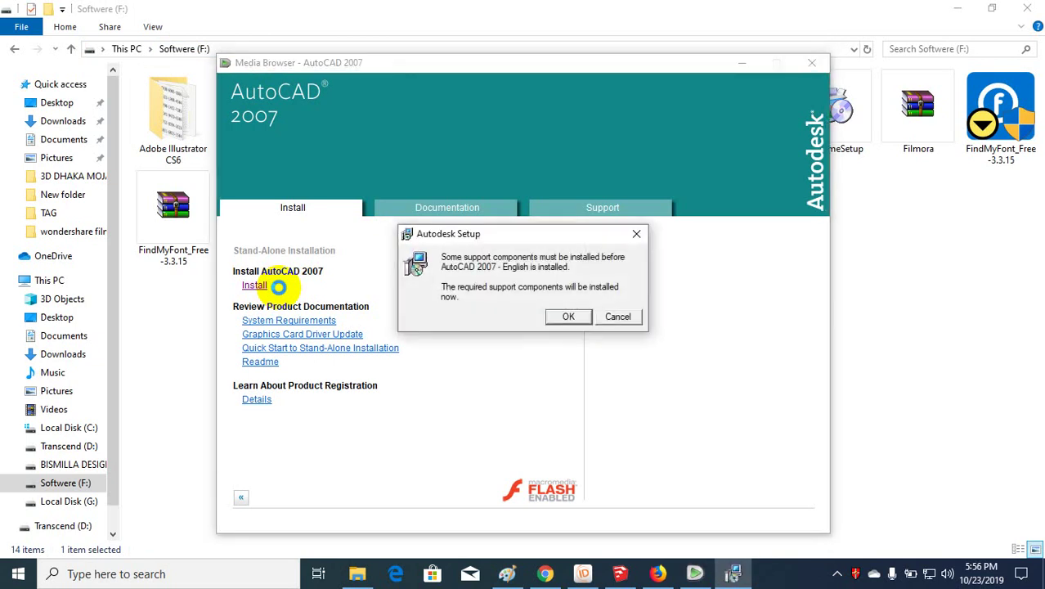
- Agree to install the required support components, then wait for the Installation Wizard
left_click(568, 316)
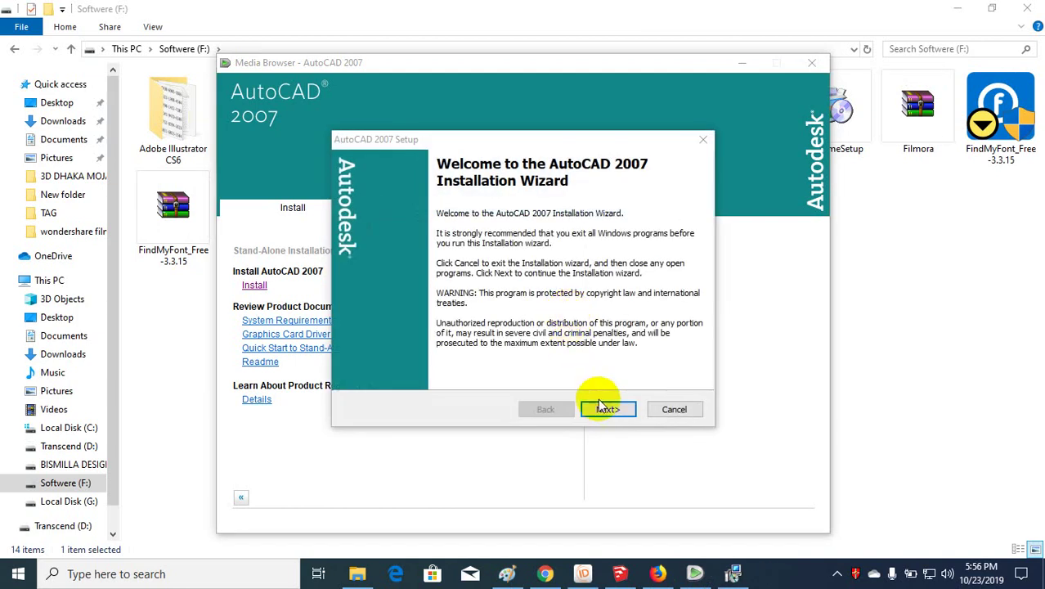
- Accept the AutoCAD 2007 license agreement and continue to the Serial Number page
left_click(606, 409)
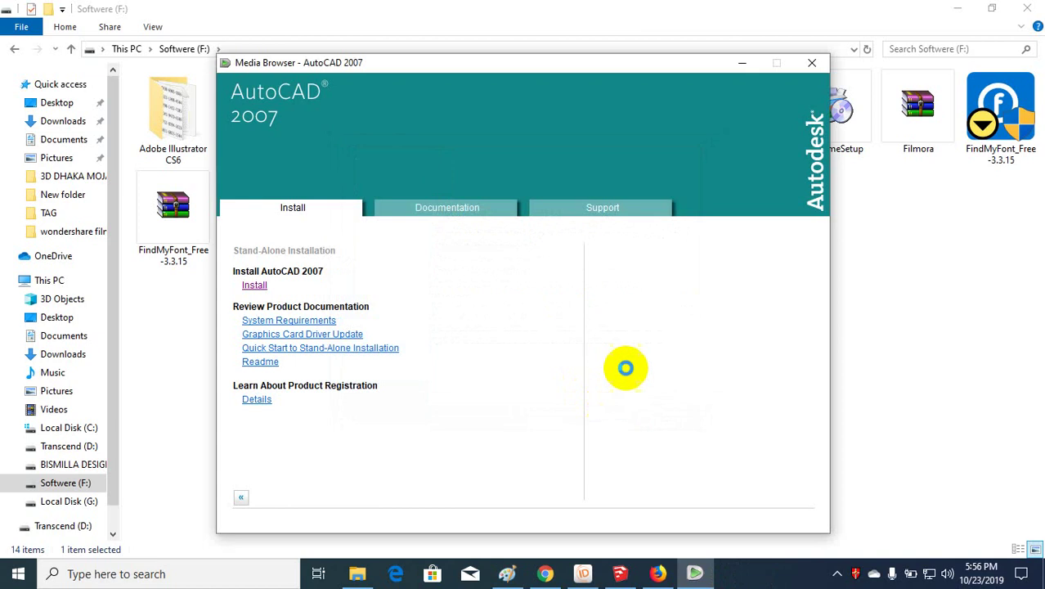
left_click(370, 371)
left_click(607, 411)
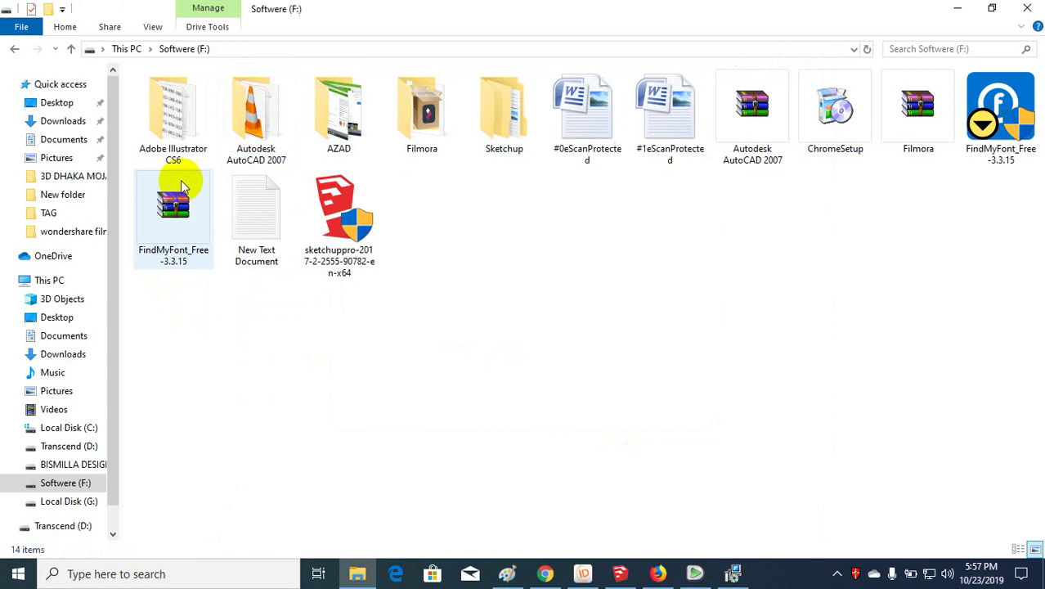
- Read the CRACK_NOTES file in Autodesk AutoCAD 2007 > Crack, then return to Setup
double_click(274, 123)
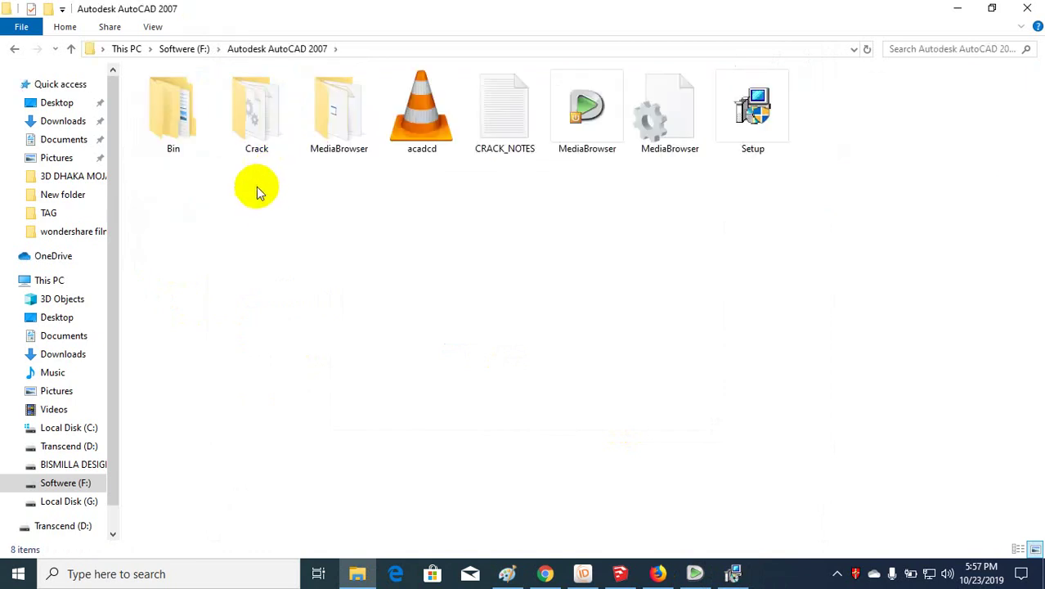
double_click(257, 123)
double_click(178, 117)
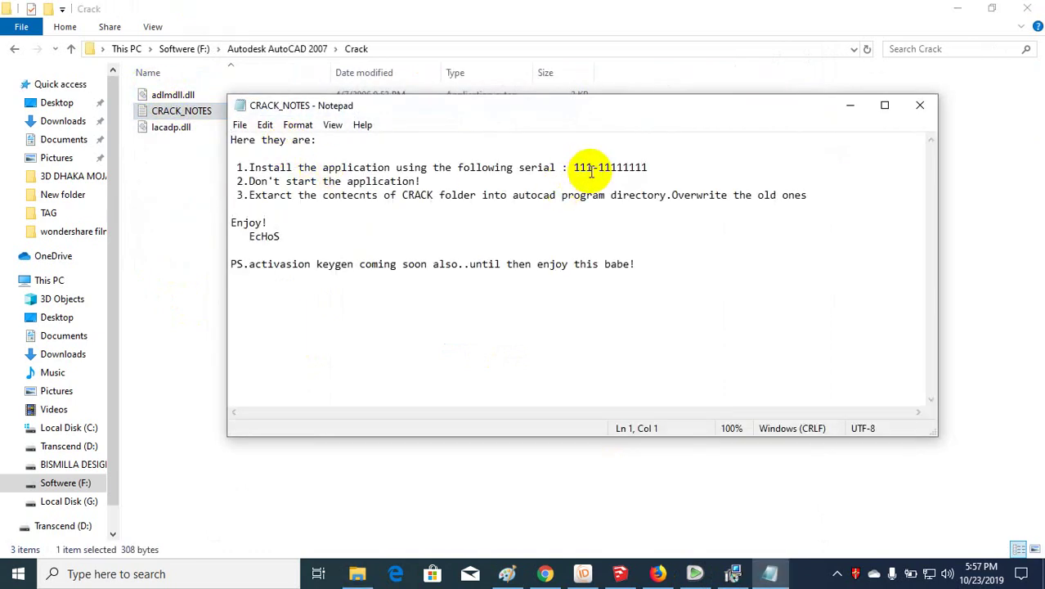
left_click(918, 104)
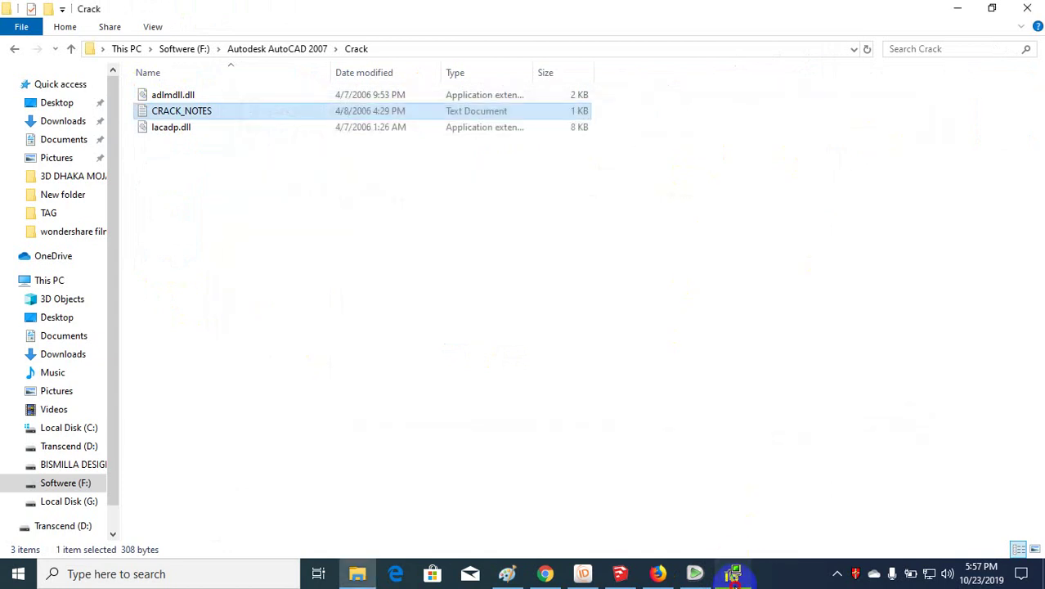
left_click(733, 575)
- Enter the serial number and user information, including the dealer name and phone fields
type("11111111111")
left_click(607, 409)
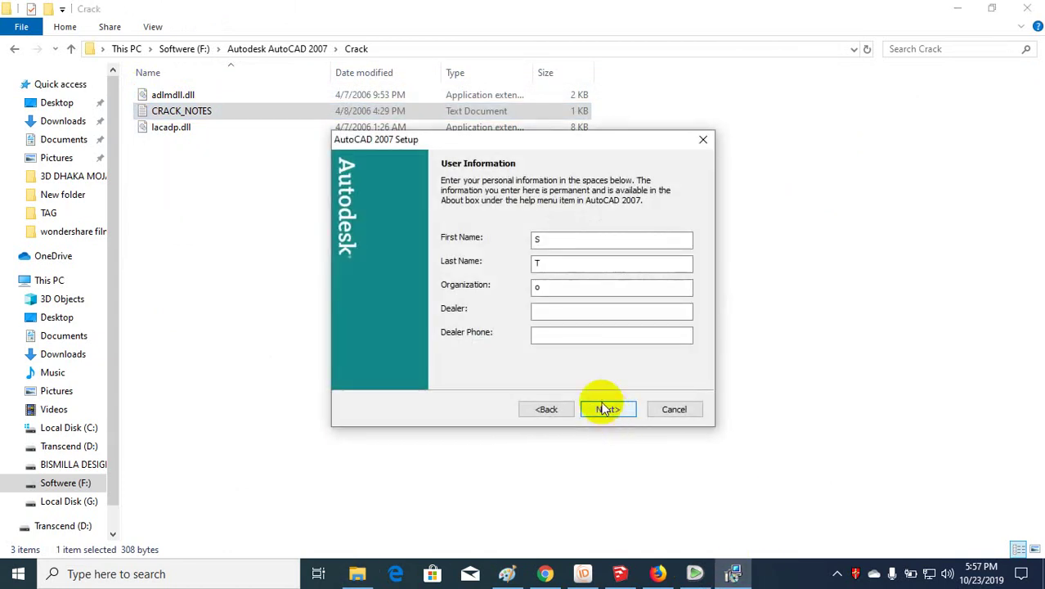
left_click(606, 410)
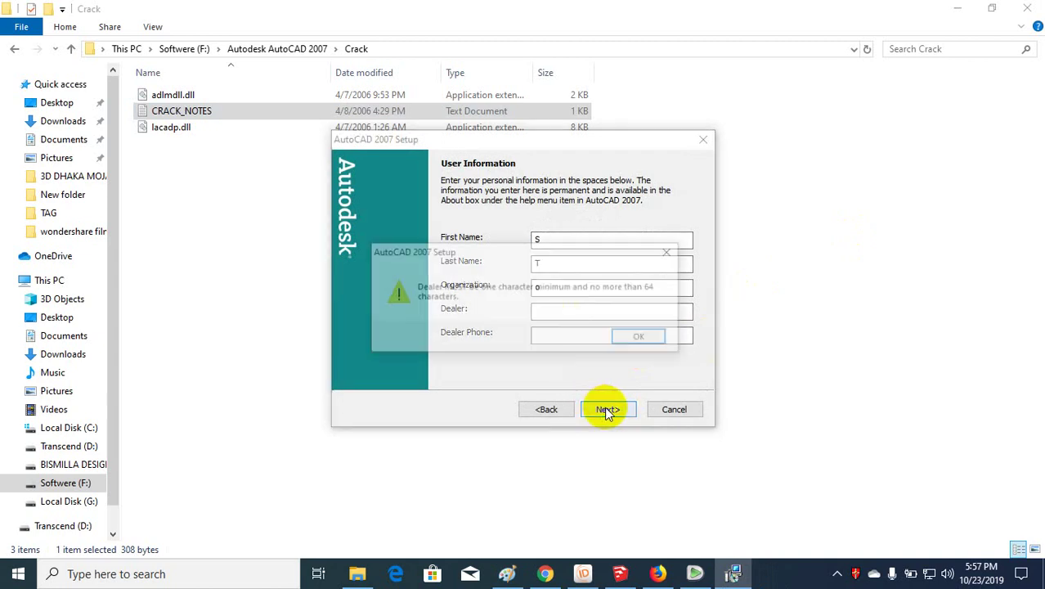
left_click(616, 335)
type("22")
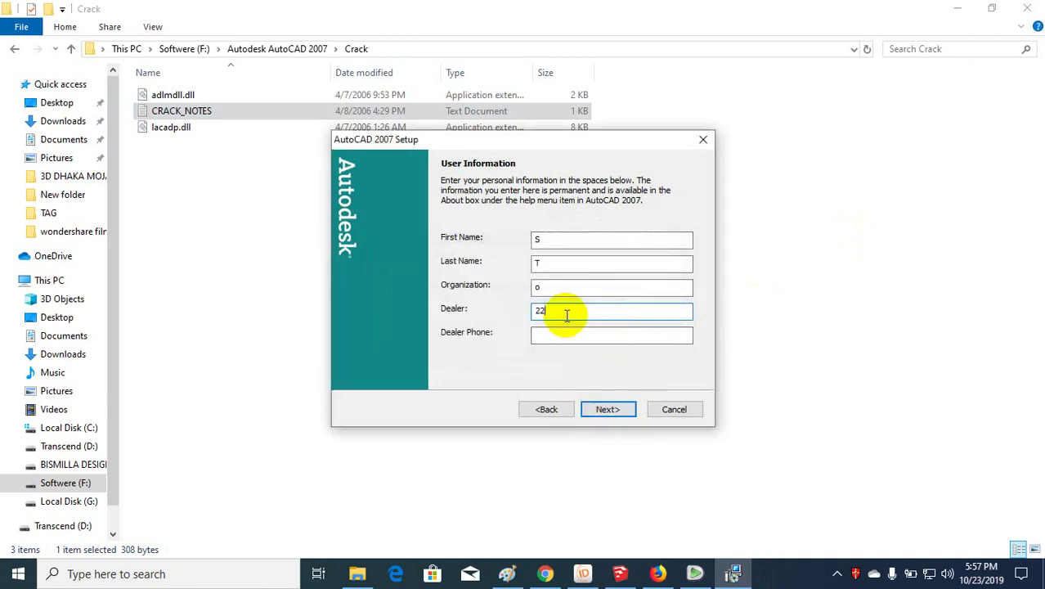
left_click(560, 335)
type("222")
left_click(609, 411)
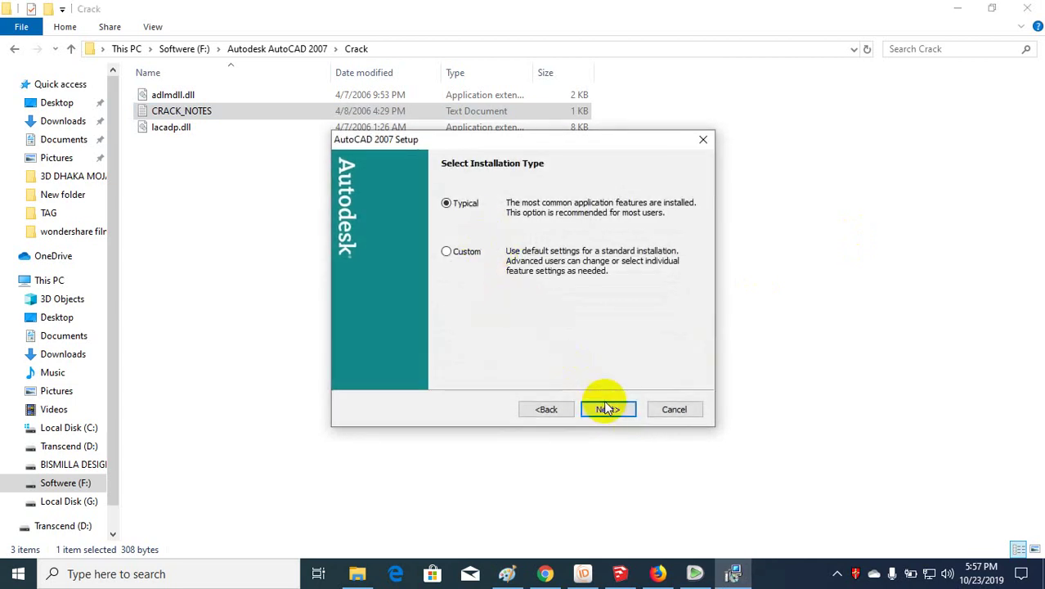
- Keep Typical install, no optional tools, default folder and Notepad, then begin installing
left_click(605, 409)
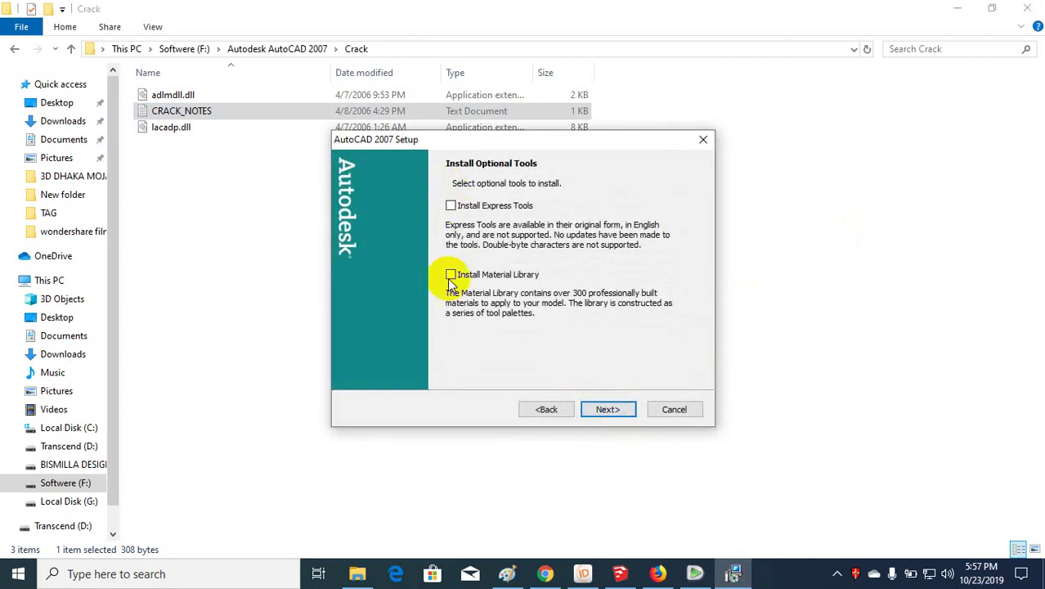
left_click(613, 409)
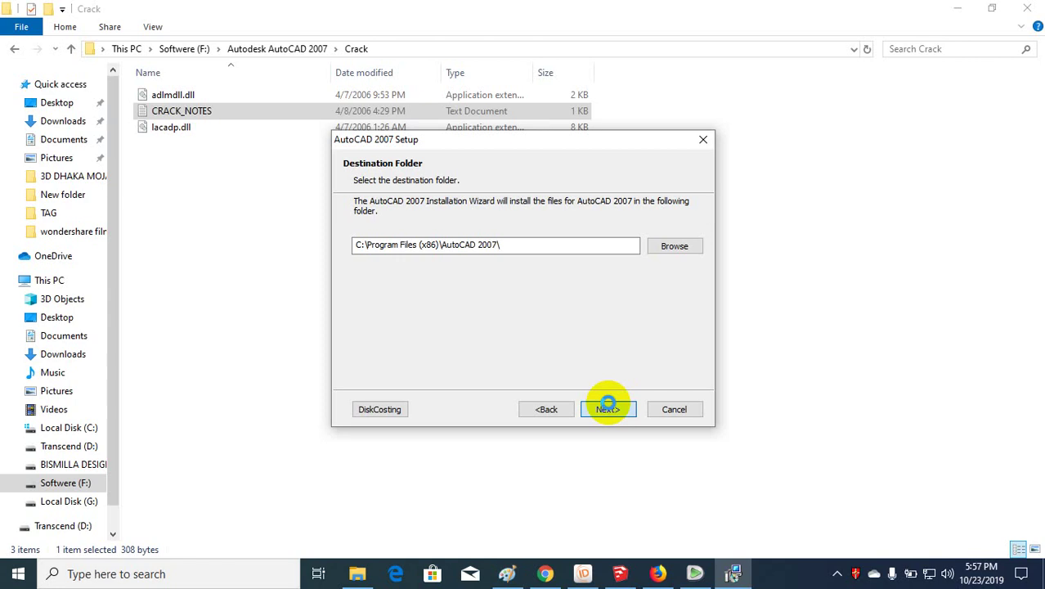
left_click(607, 404)
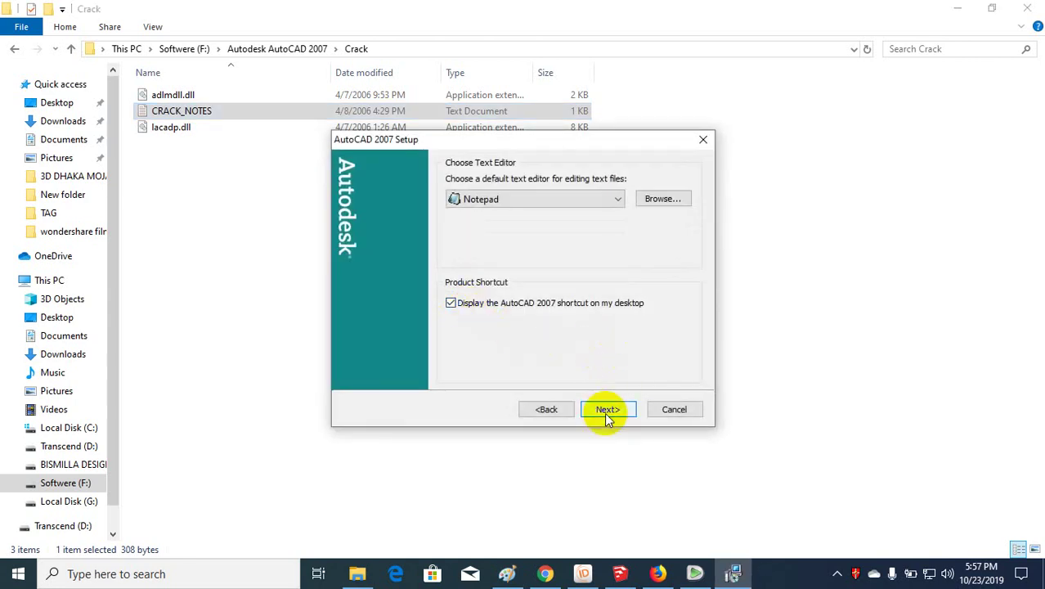
left_click(604, 412)
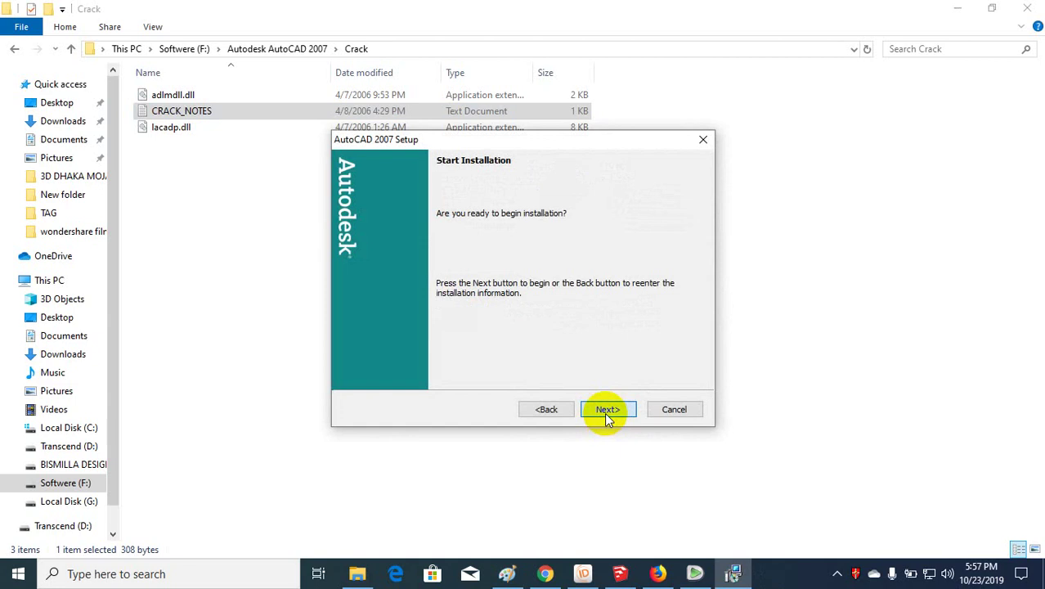
left_click(604, 412)
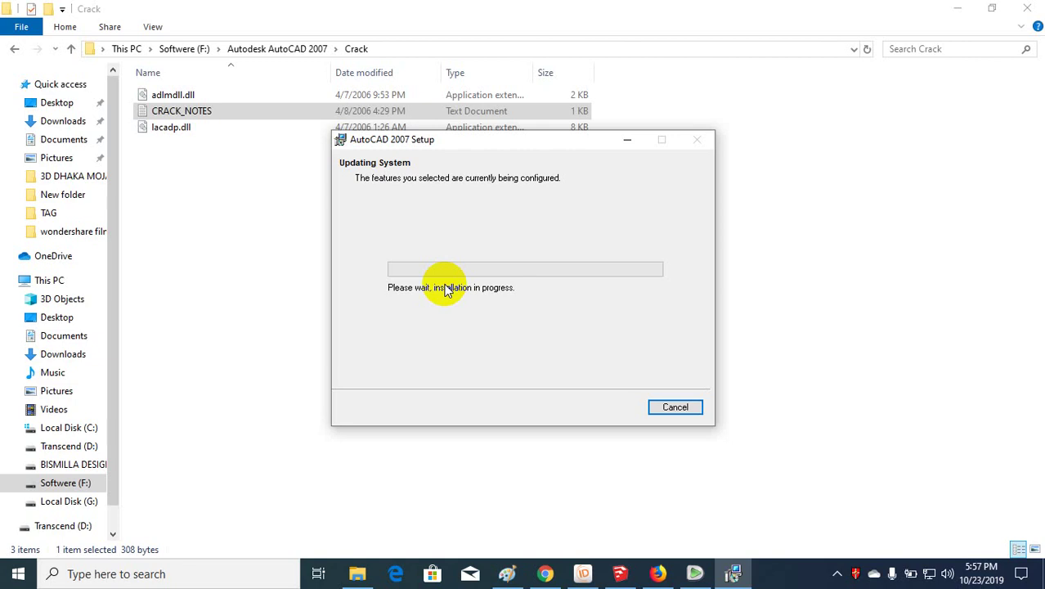
- Go up to the Autodesk AutoCAD 2007 folder and bring the Setup progress window forward
left_click(276, 49)
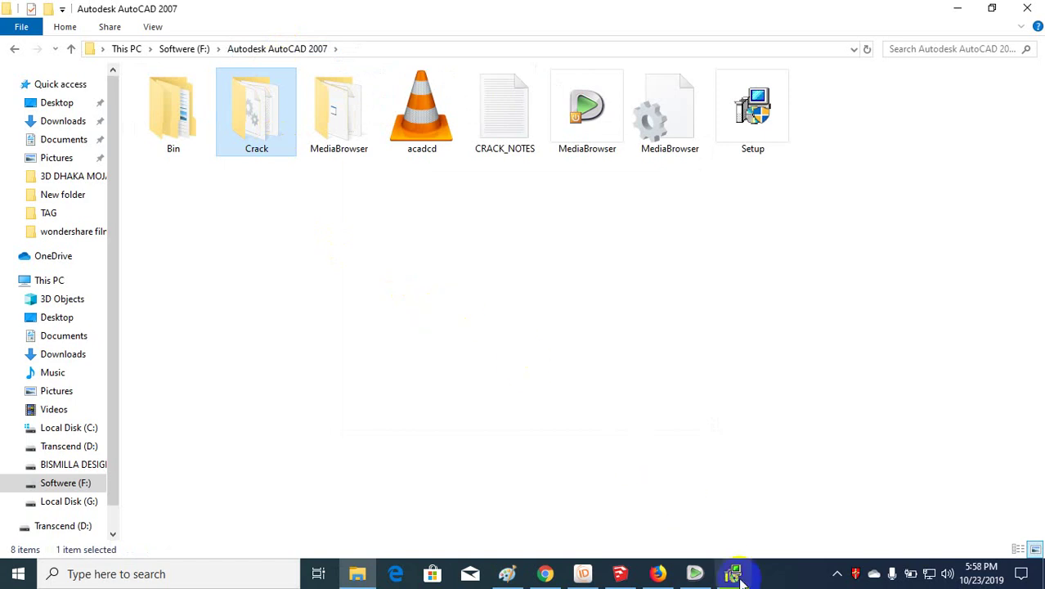
left_click(734, 573)
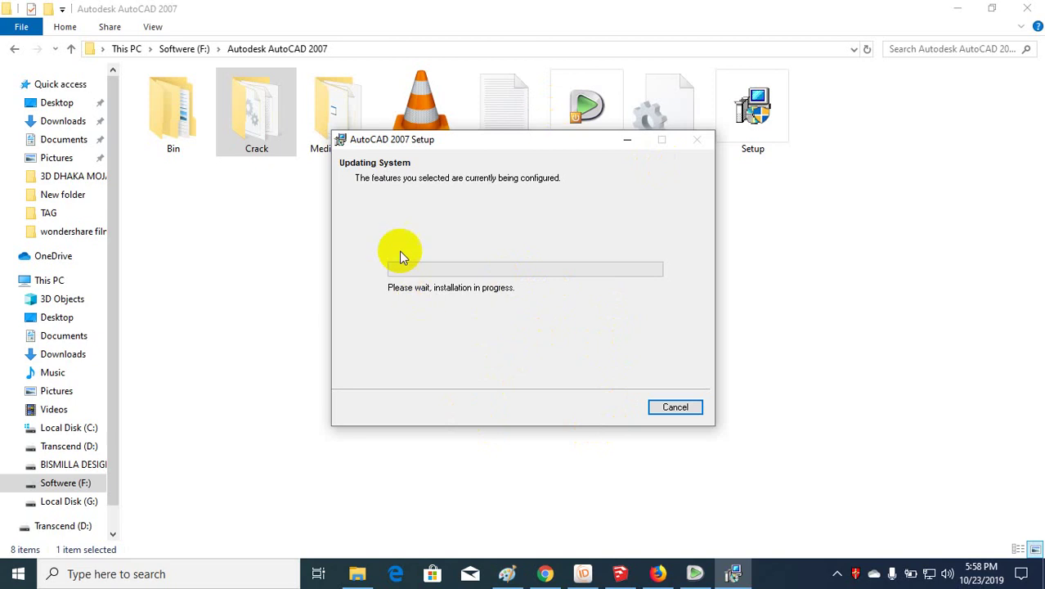
- Load youtube.com in Chrome while checking on the Setup progress window
left_click(543, 577)
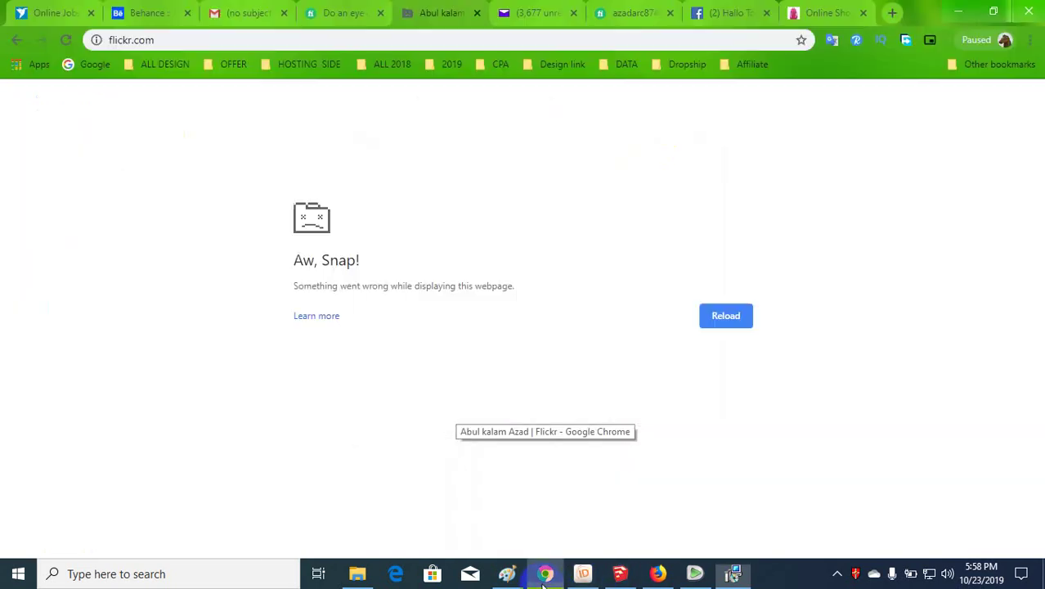
left_click(367, 38)
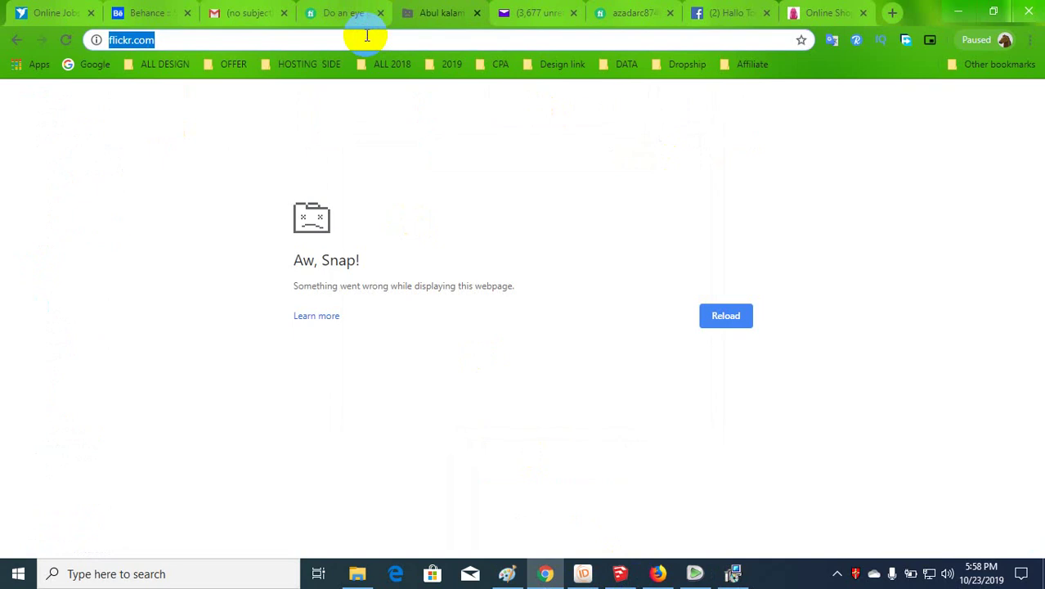
left_click(564, 16)
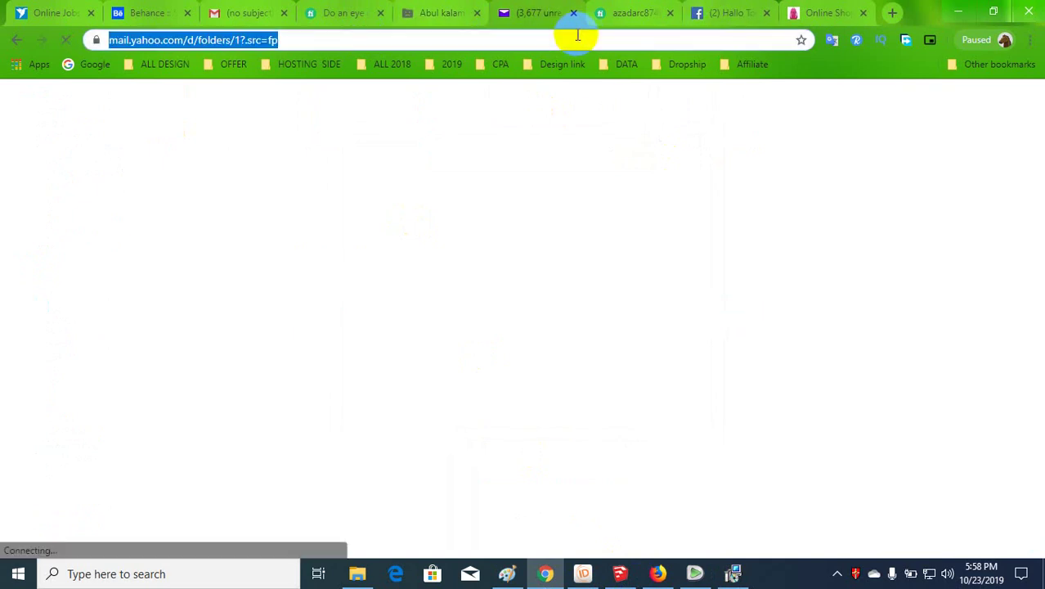
type("youtub")
left_click(212, 68)
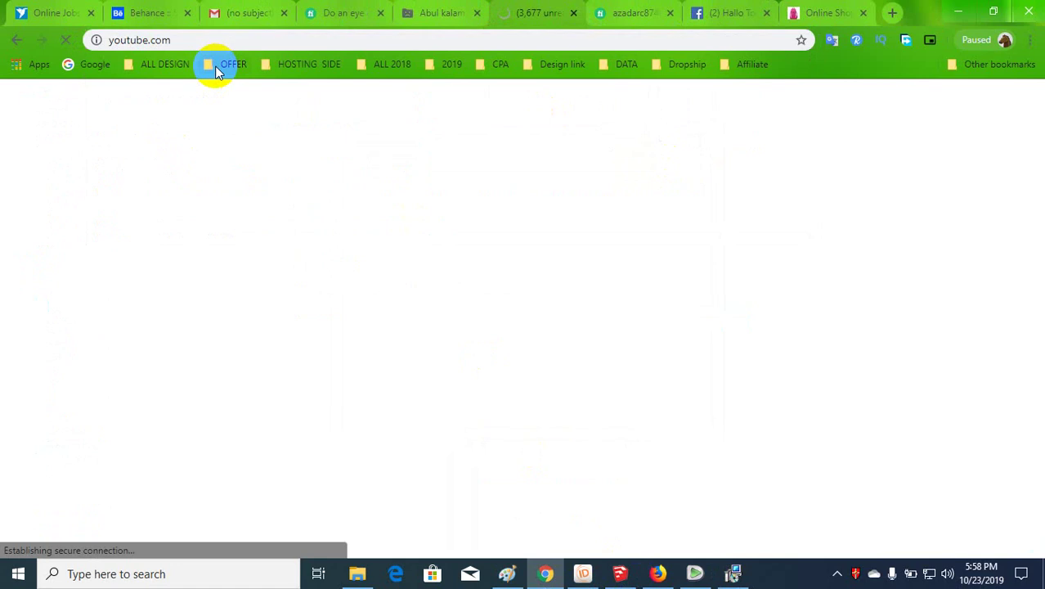
left_click(730, 573)
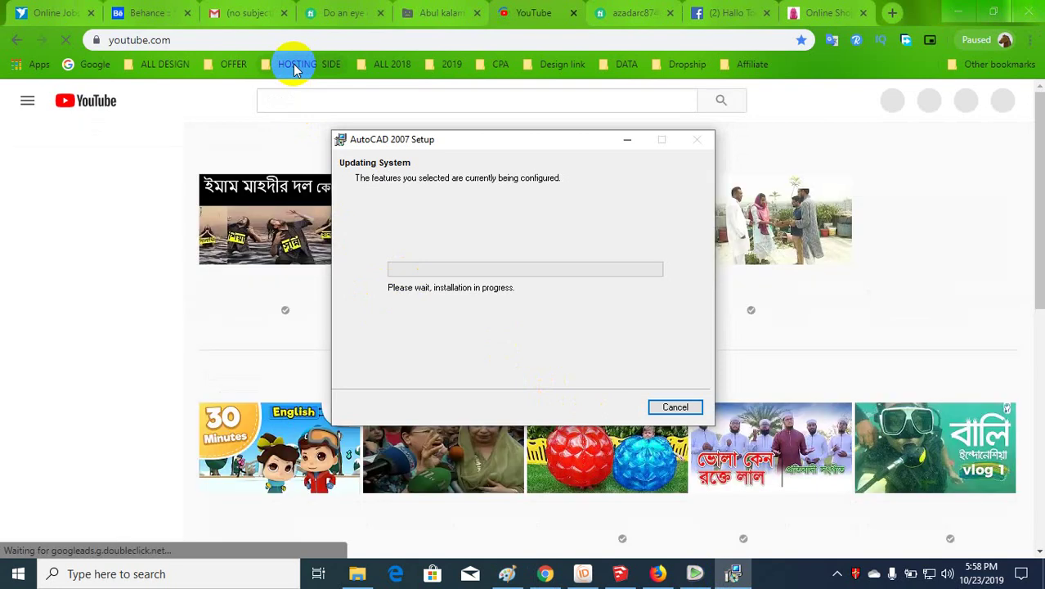
- Search YouTube for 'autocad 2019', then refine it to 'autocad 2019 crack install'
left_click(309, 96)
left_click(324, 100)
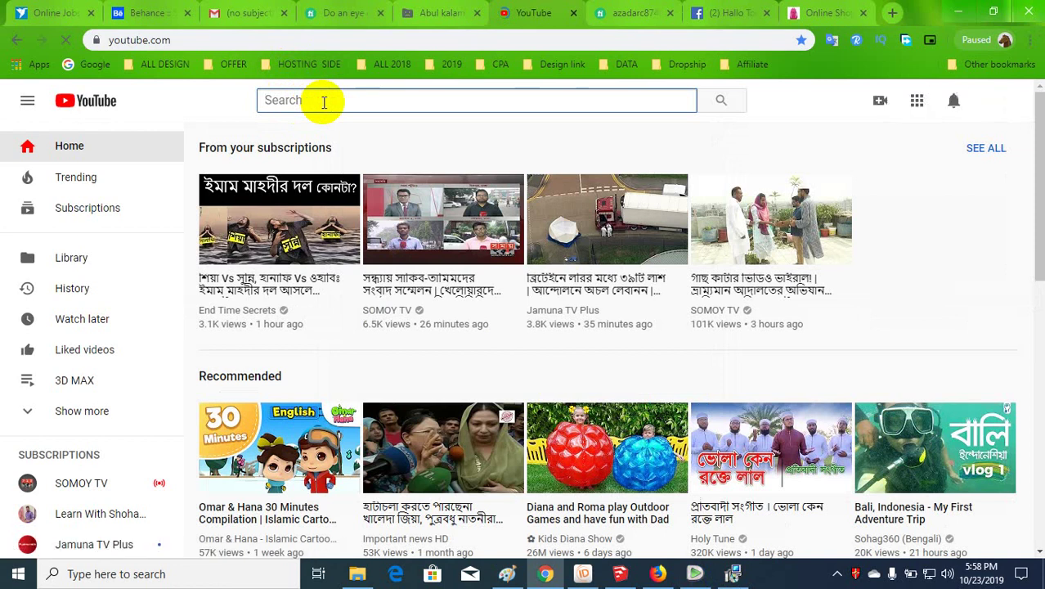
type("auto")
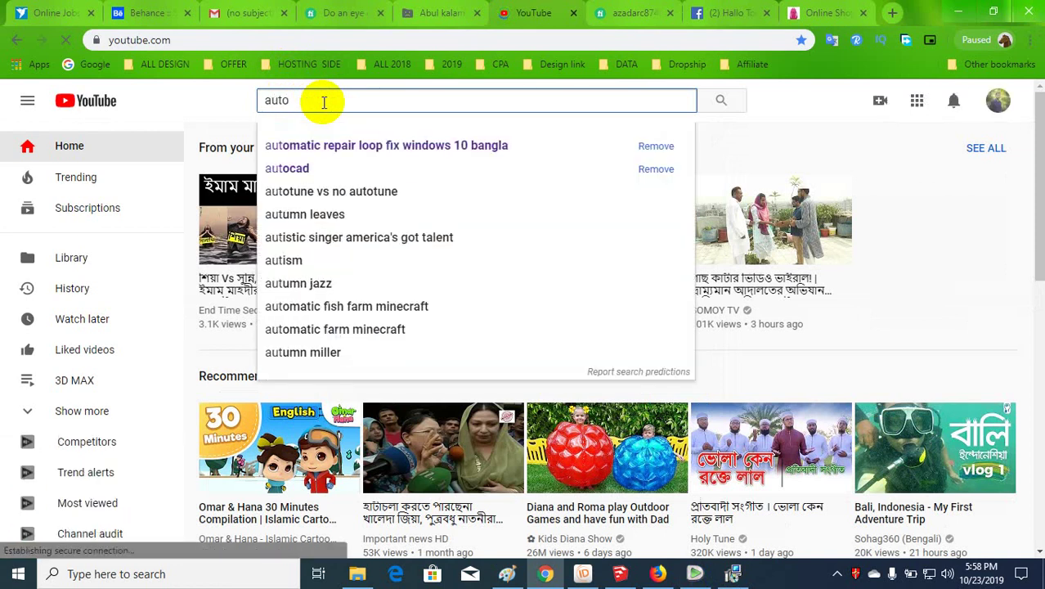
type(" cad")
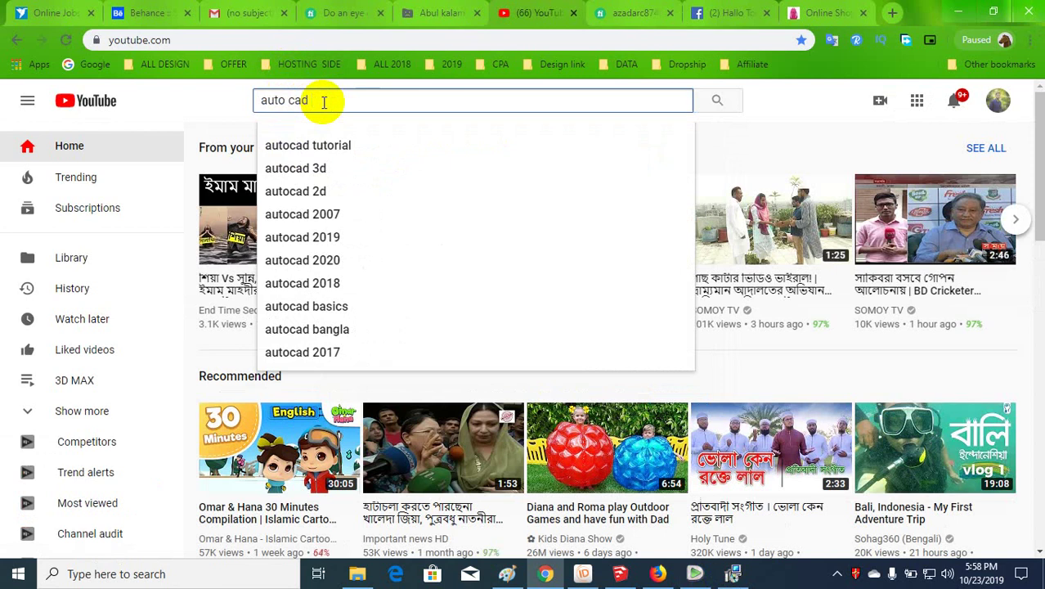
left_click(340, 237)
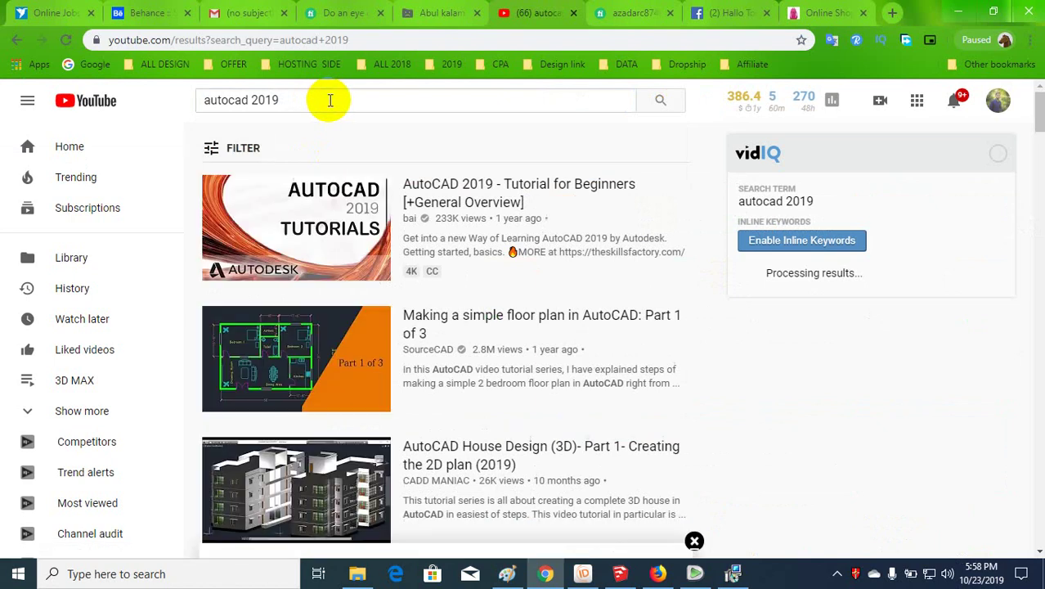
left_click(329, 100)
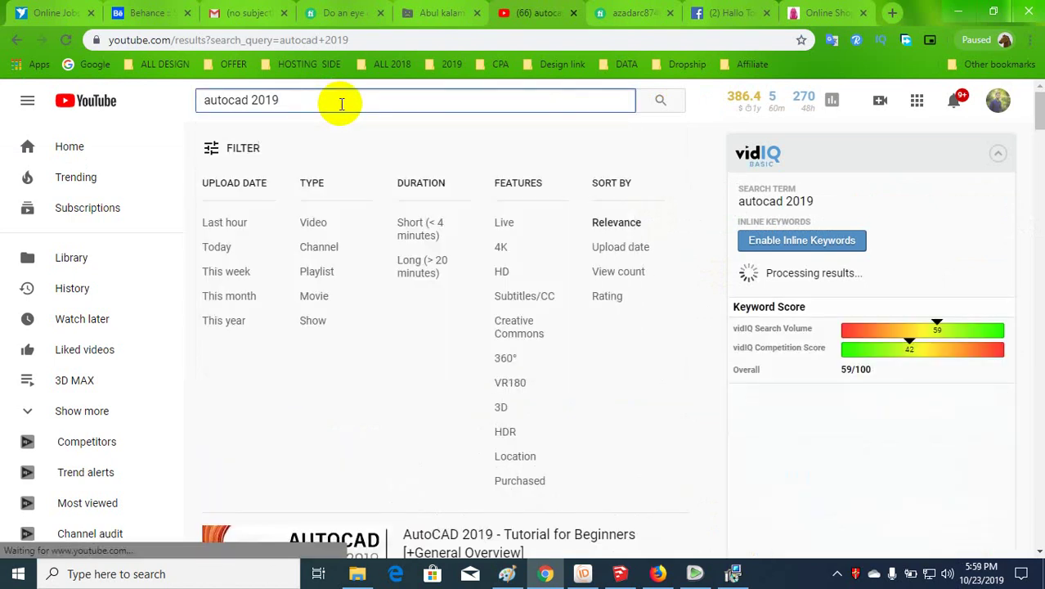
type("cra")
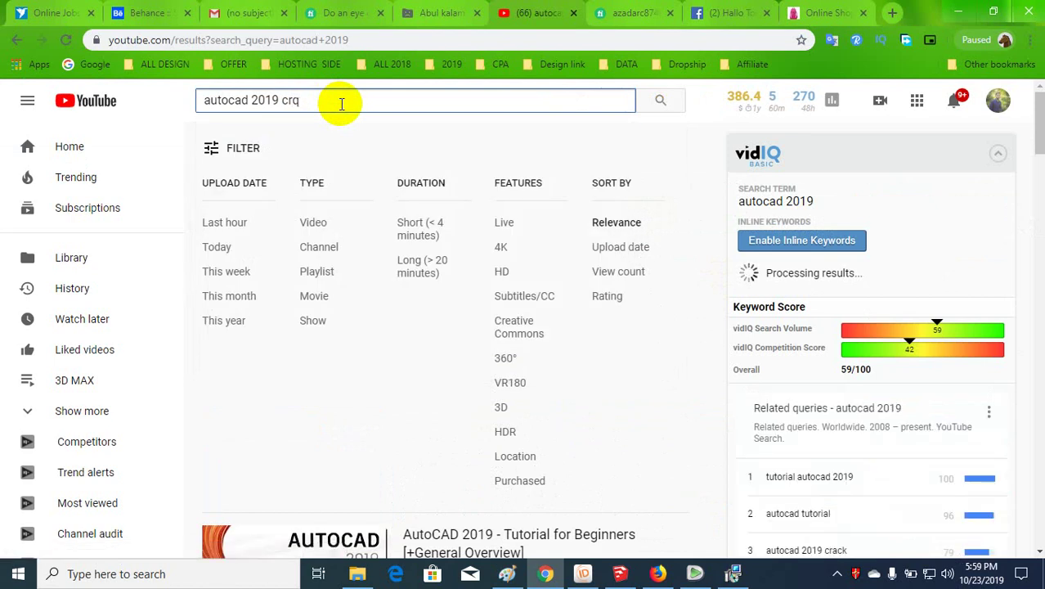
key("BackSpace")
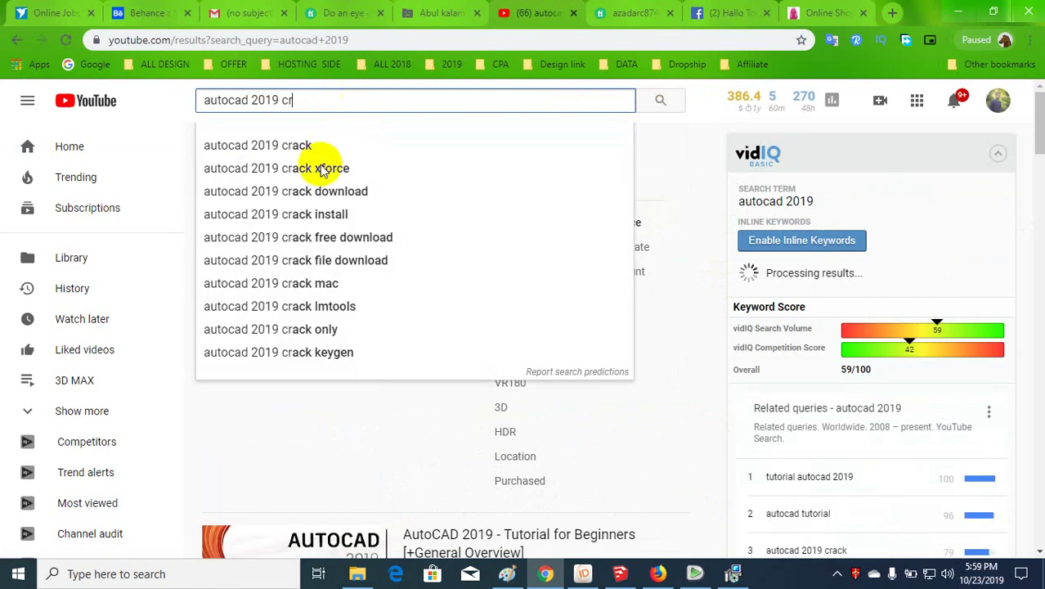
left_click(341, 214)
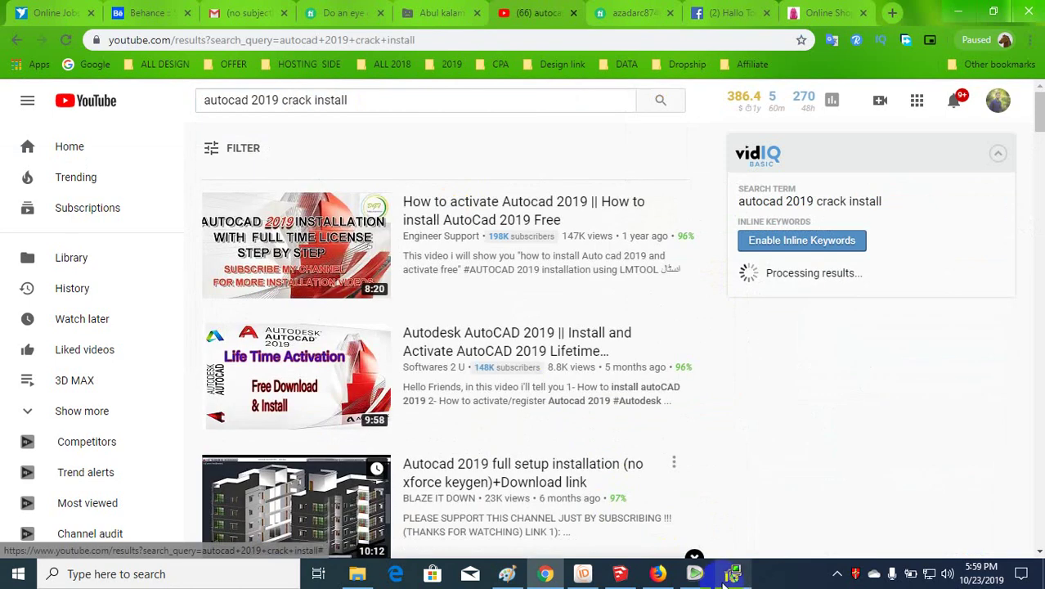
left_click(732, 574)
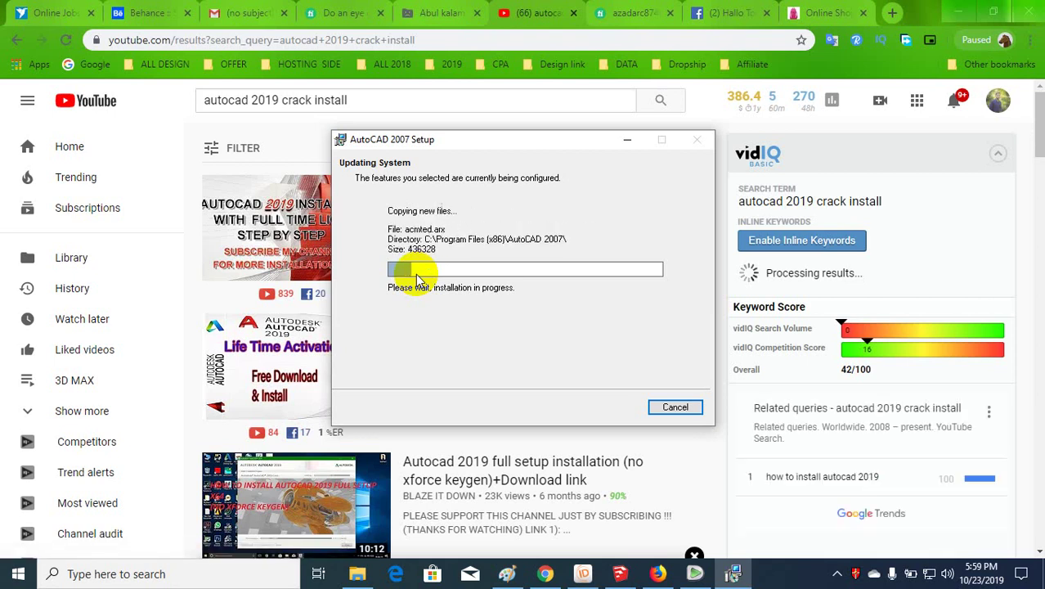
- Move the Setup window aside and open the first activation video in a new tab
mouse_move(559, 145)
left_mouse_down()
mouse_move(732, 204)
mouse_move(614, 319)
mouse_move(618, 251)
mouse_move(552, 303)
mouse_move(511, 271)
left_mouse_up()
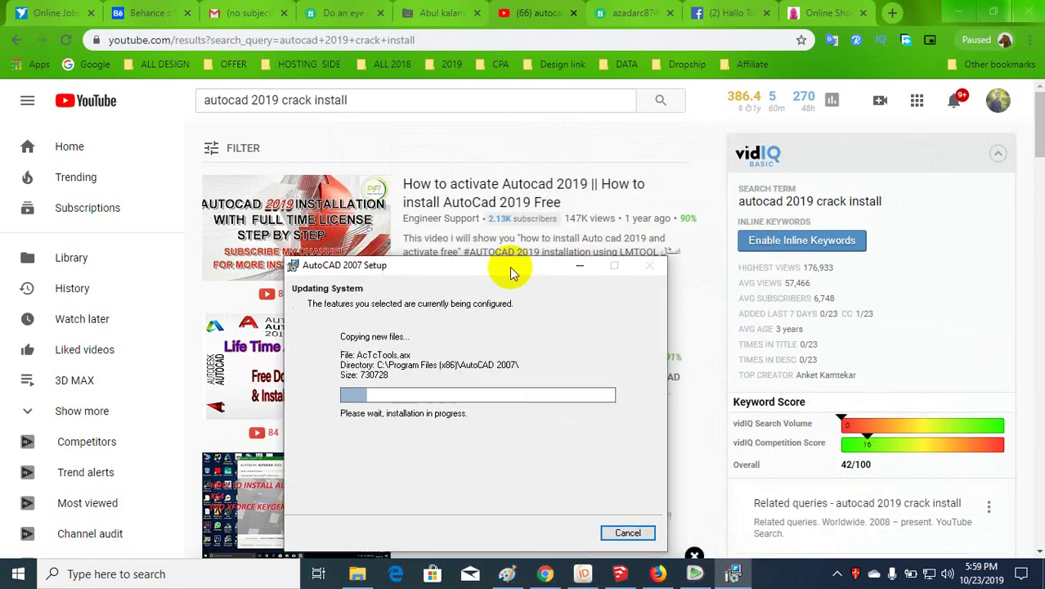
middle_click(455, 207)
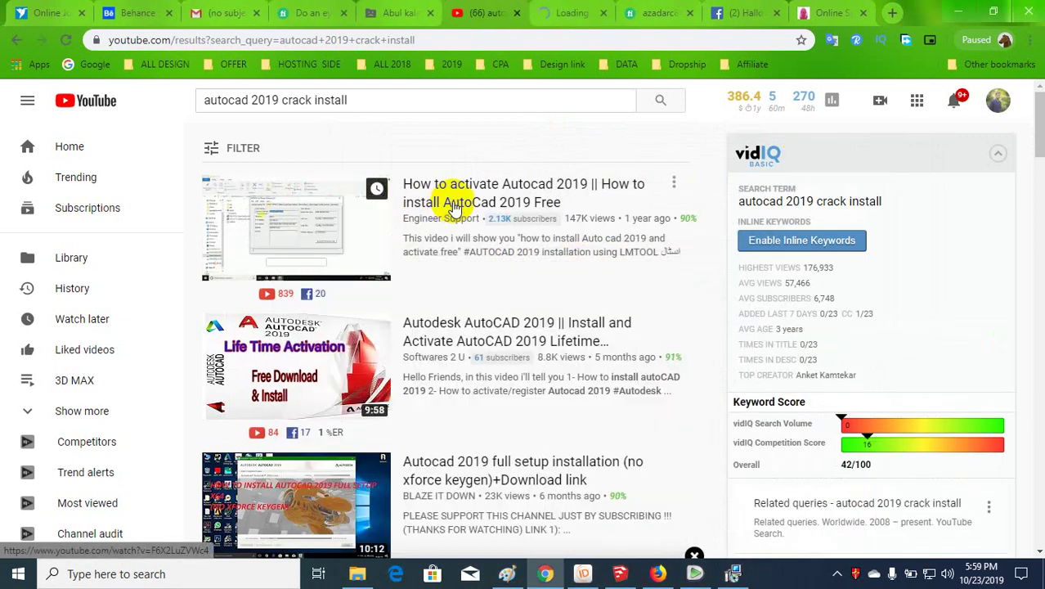
left_click(538, 16)
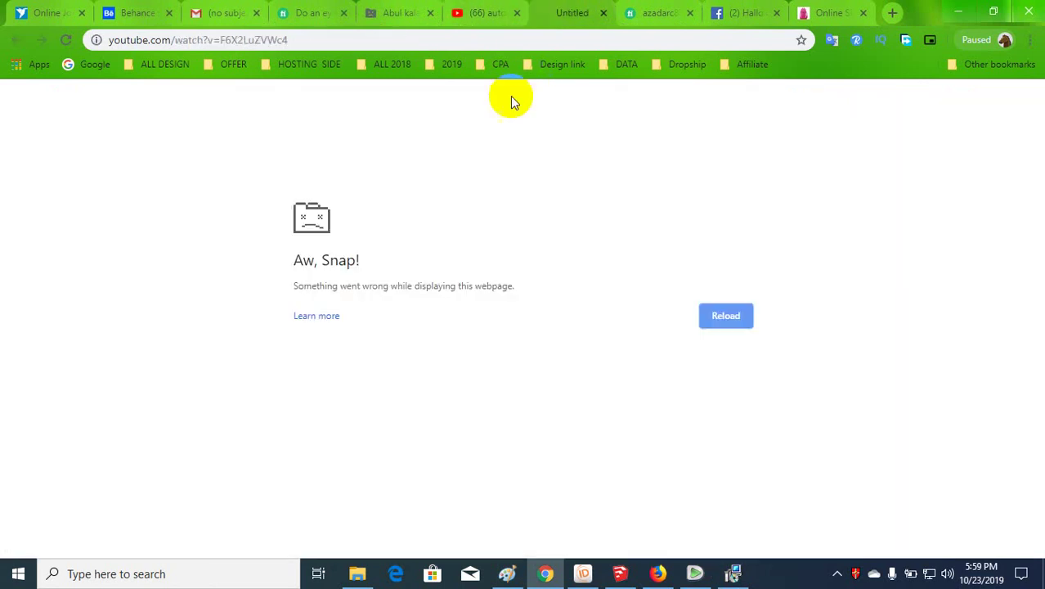
- Reload the crashed 'How to activate Autocad 2019' page and keep Setup placed beside it
left_click(730, 573)
left_click_drag(490, 275, 280, 118)
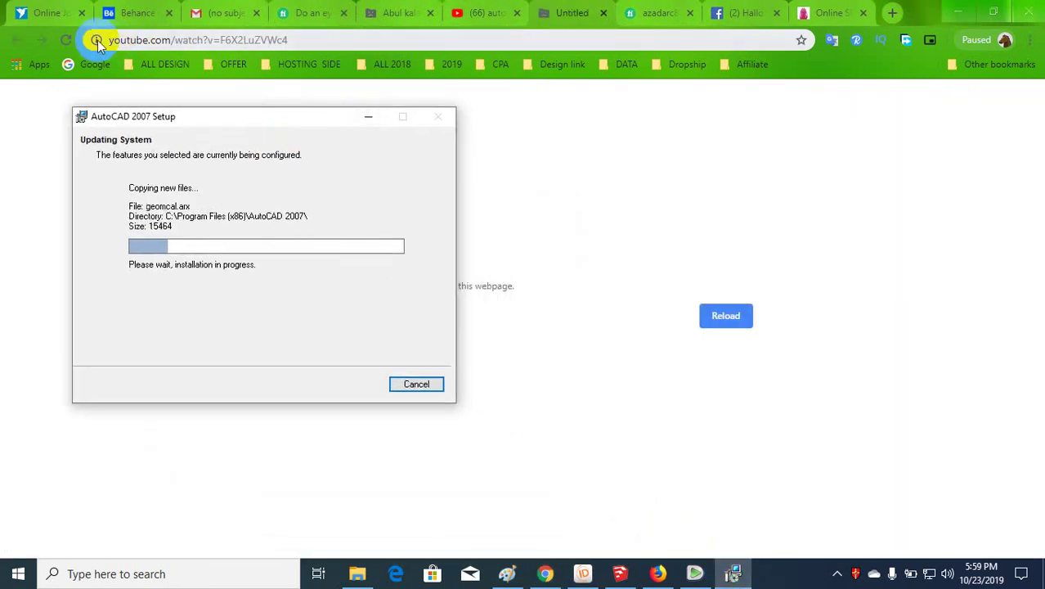
left_click(66, 41)
left_click(732, 573)
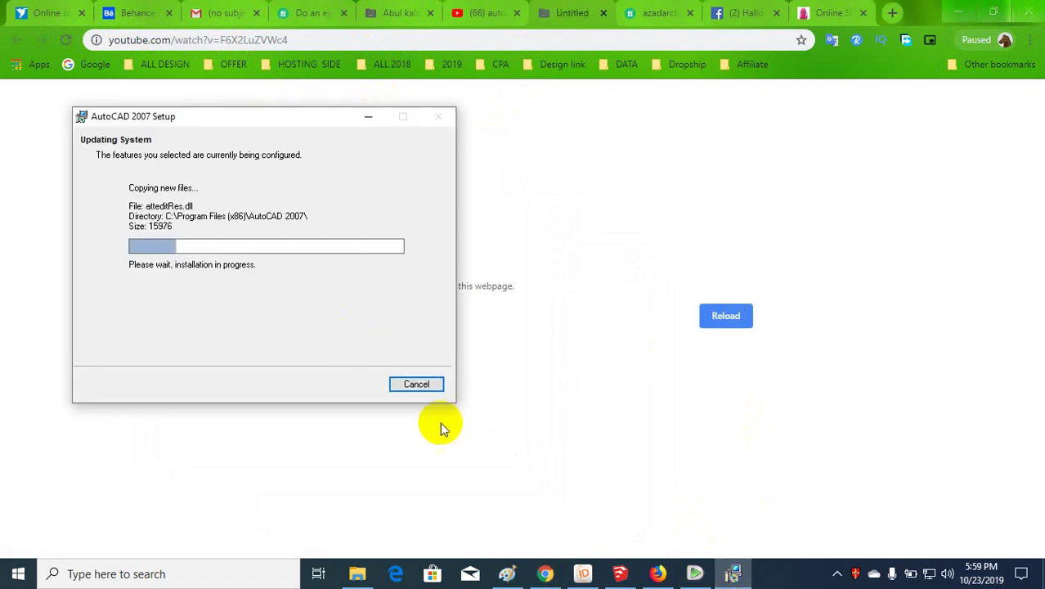
left_click(506, 573)
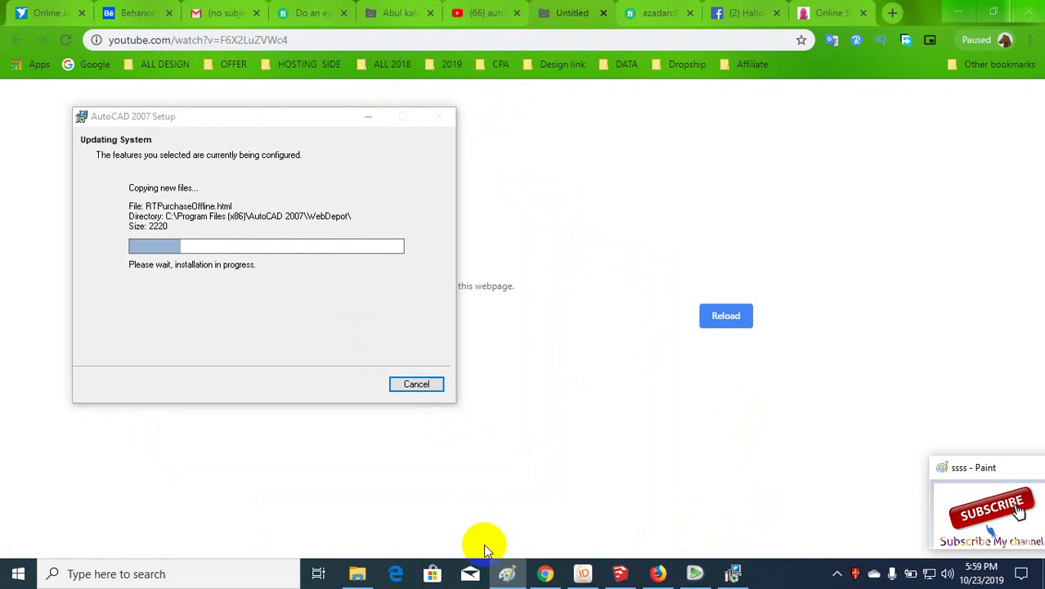
left_click(67, 40)
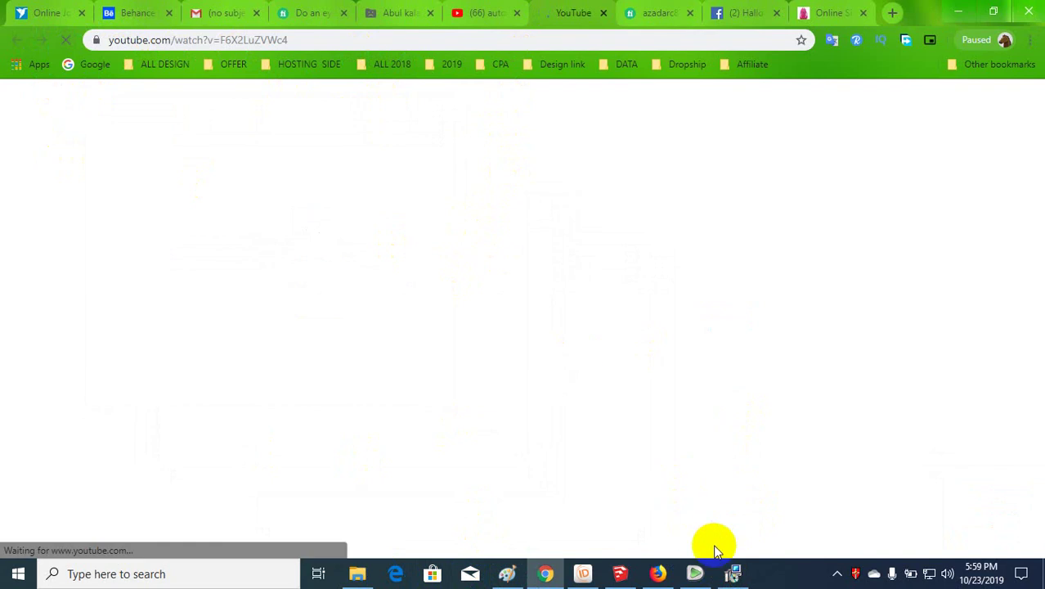
left_click(732, 572)
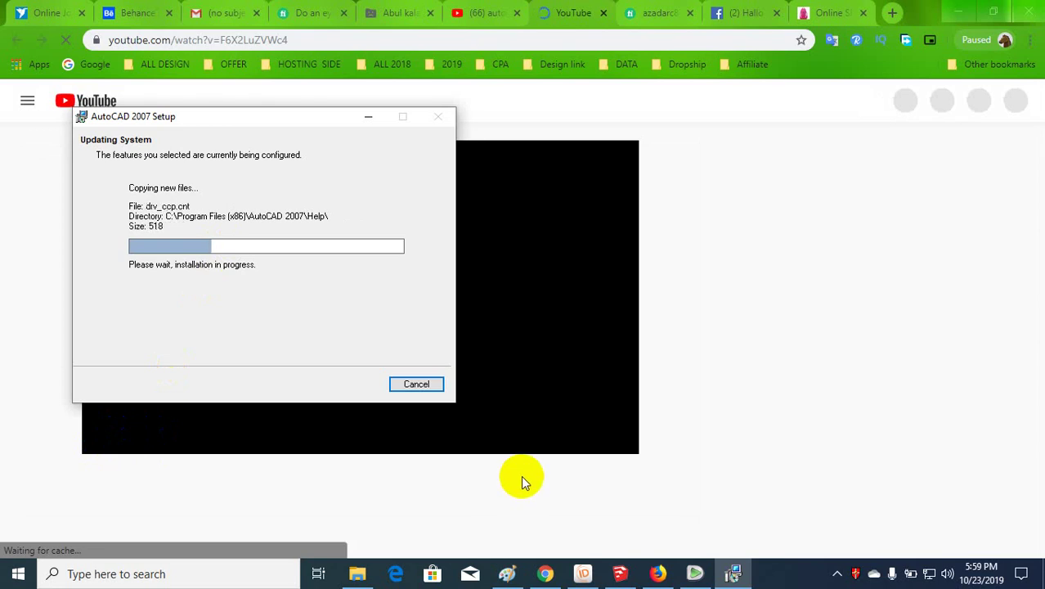
left_click(540, 424)
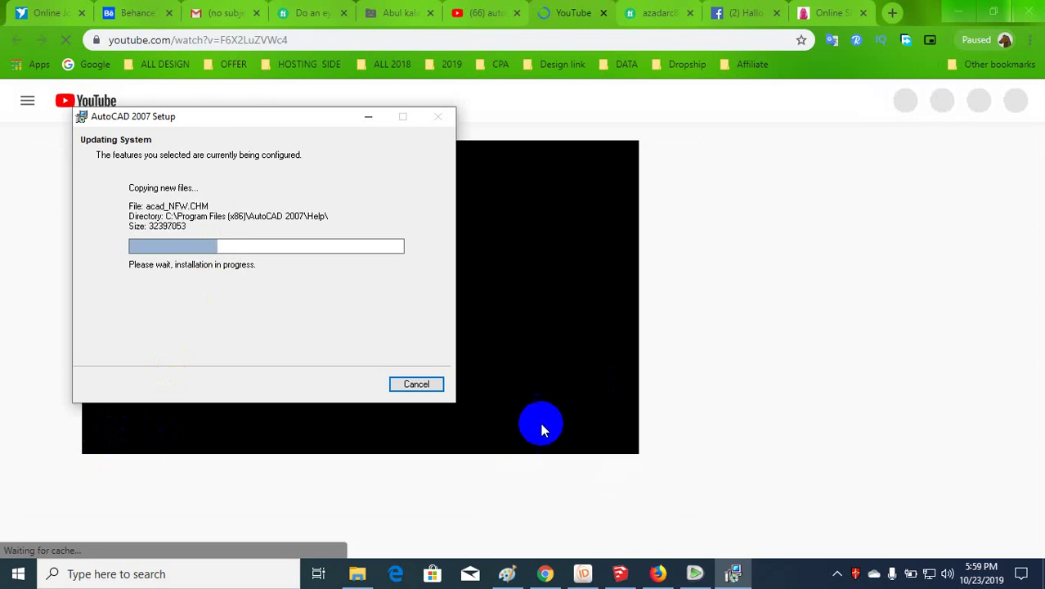
left_click_drag(280, 121, 372, 135)
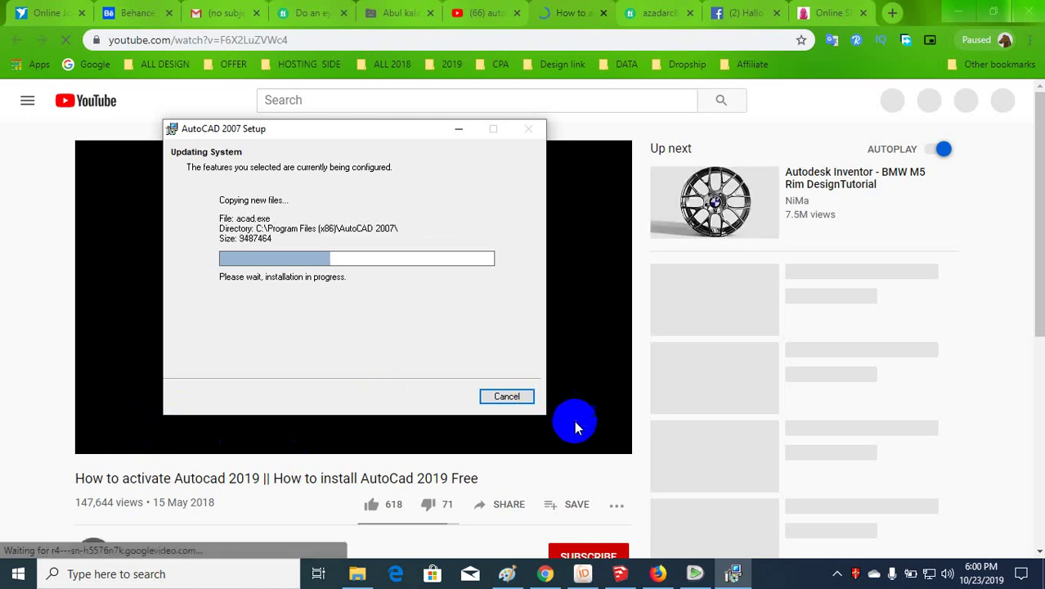
- Pause the tutorial video and move the Setup progress window to the top-right, off the video
left_click(103, 442)
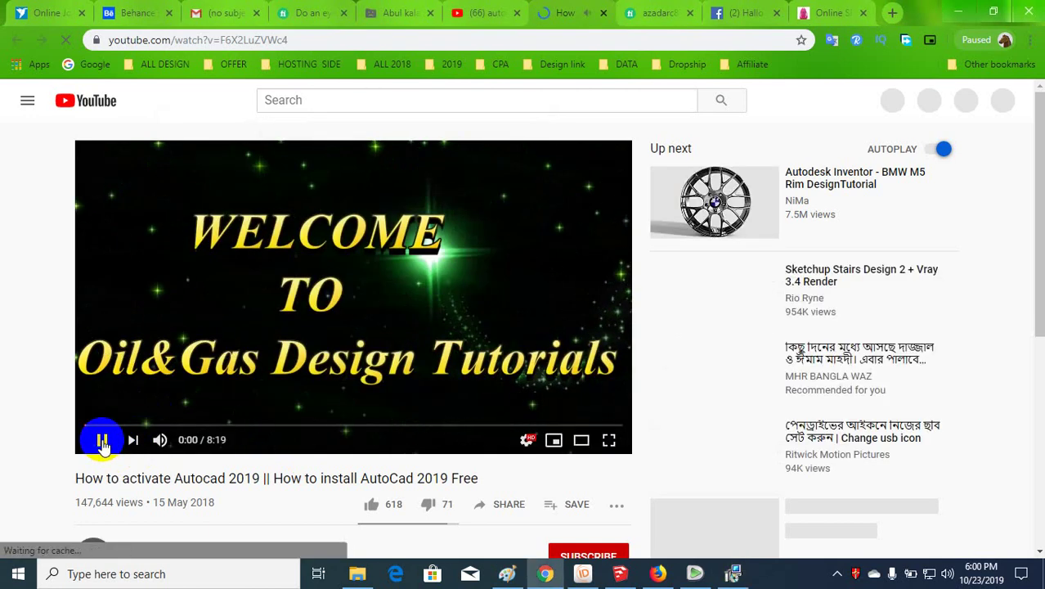
left_click(163, 440)
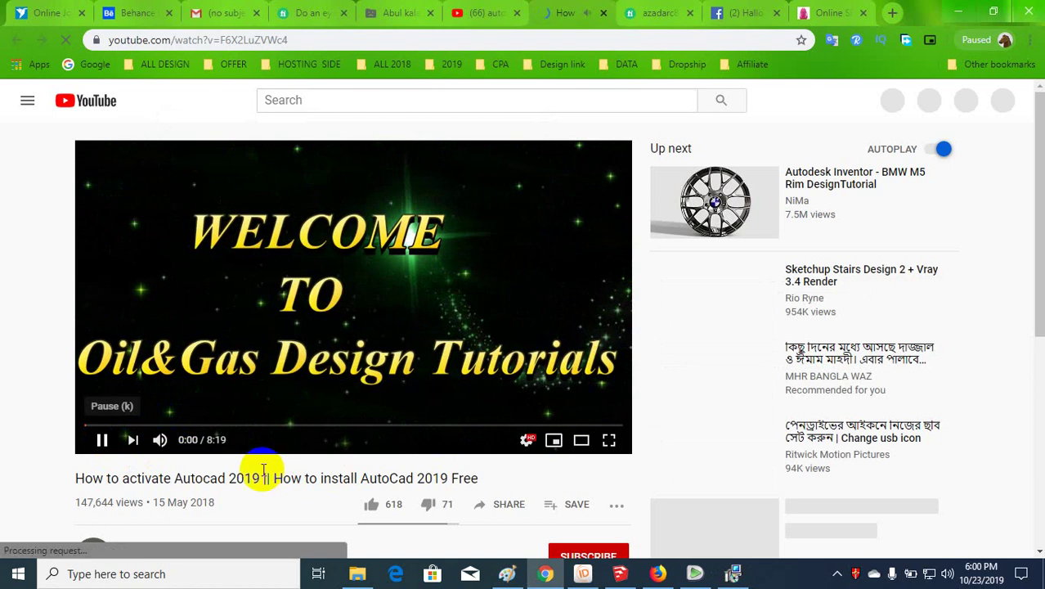
left_click(101, 440)
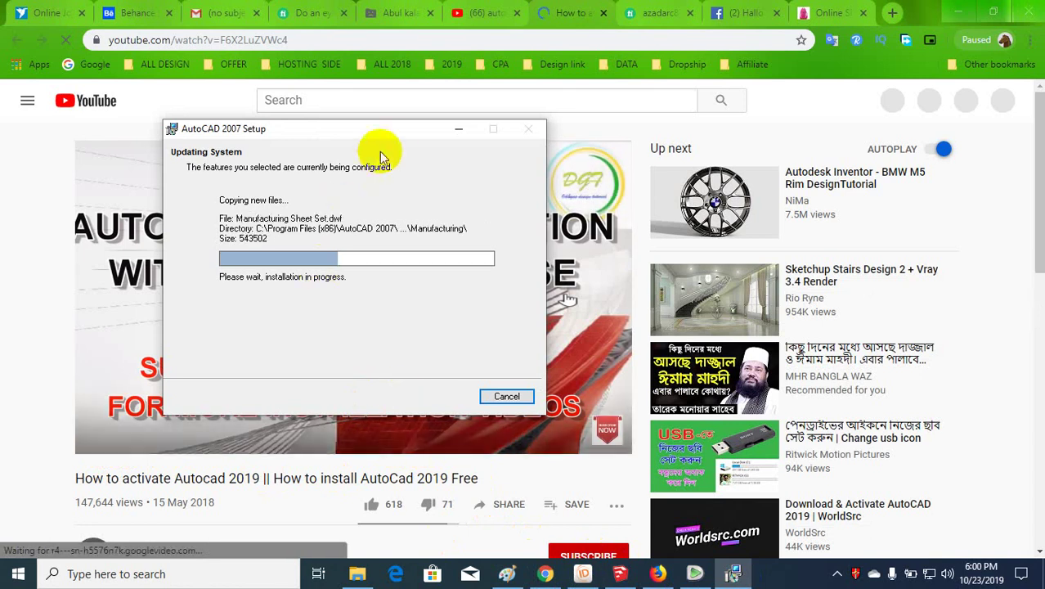
mouse_move(399, 136)
left_mouse_down()
mouse_move(756, 199)
mouse_move(876, 159)
left_mouse_up()
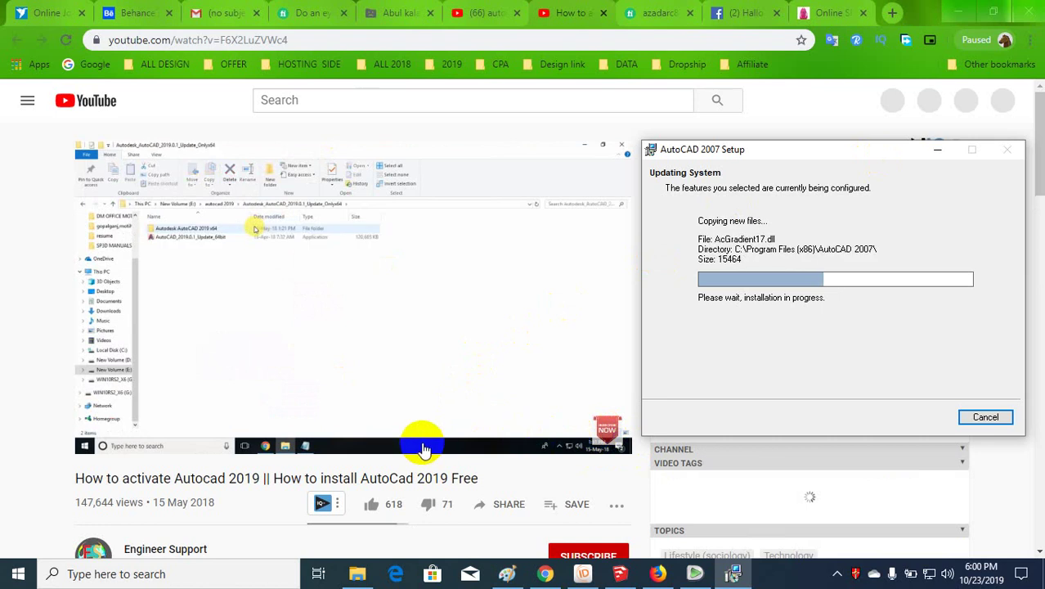
left_click(581, 445)
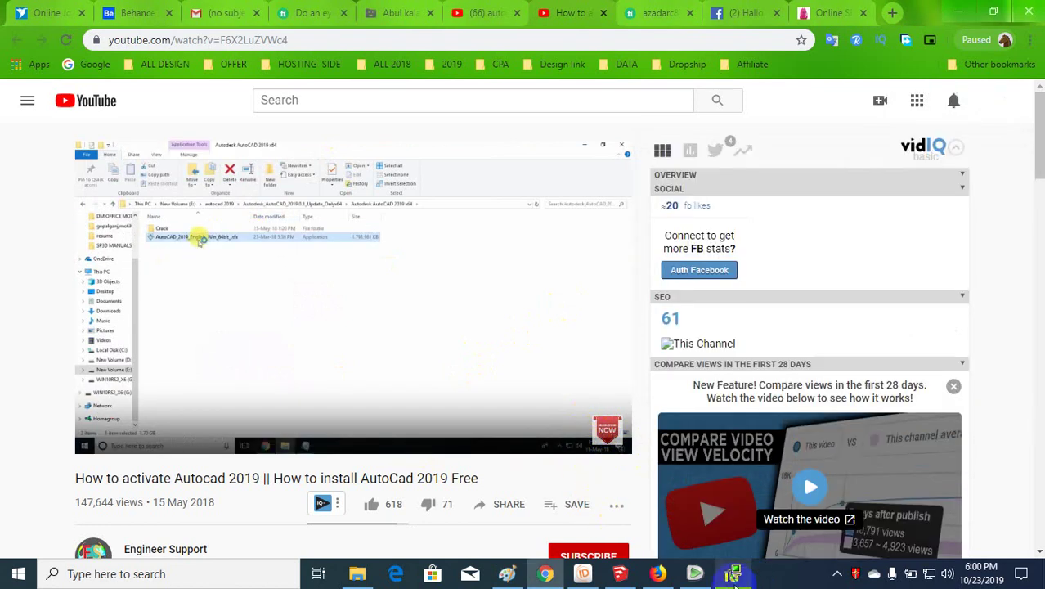
left_click(731, 575)
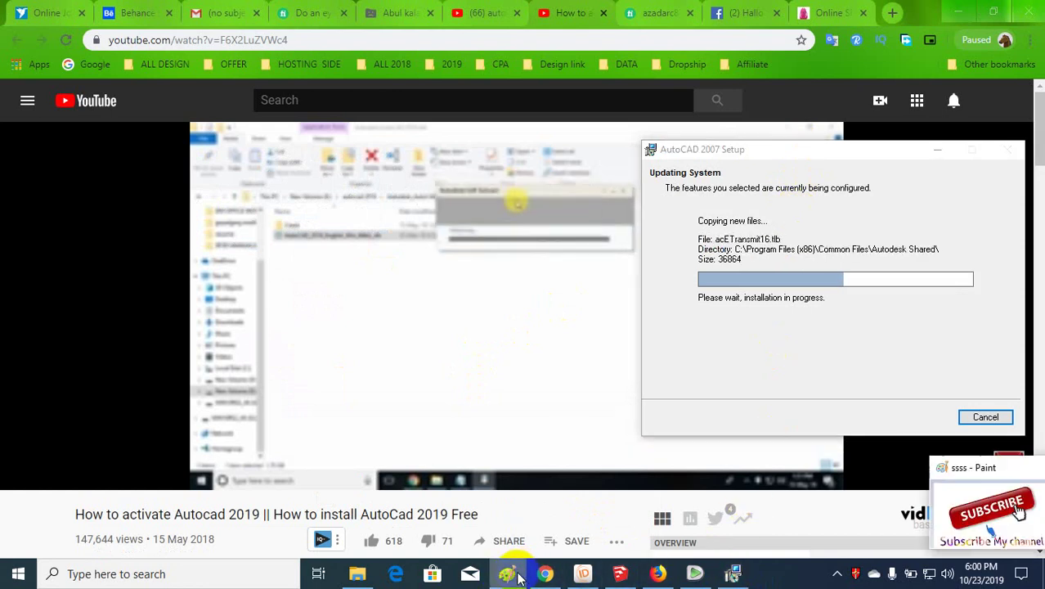
mouse_move(793, 150)
left_mouse_down()
mouse_move(875, 220)
mouse_move(893, 7)
left_mouse_up()
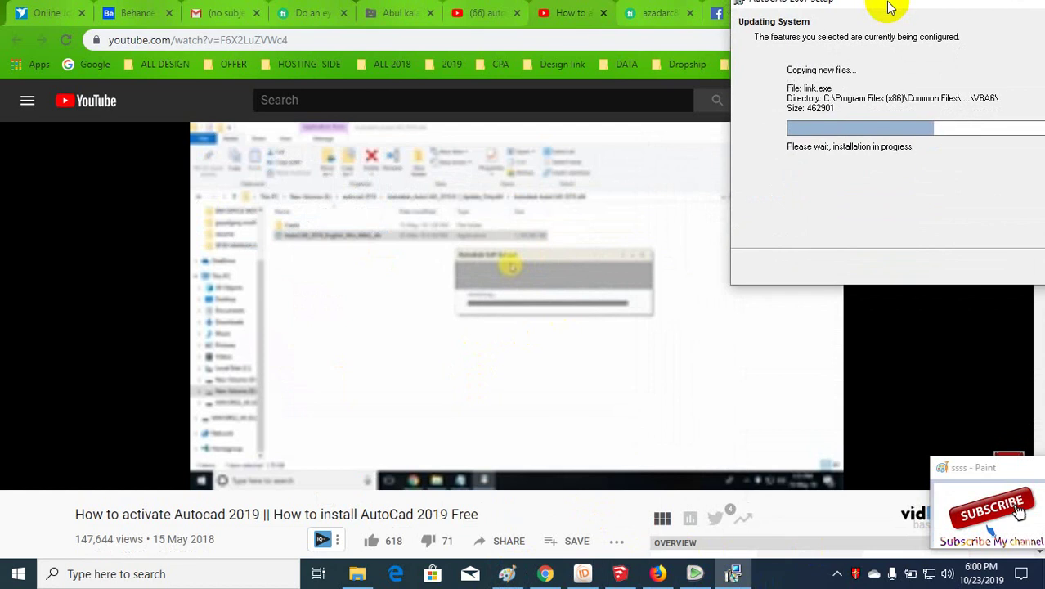
mouse_move(867, 16)
left_mouse_down()
mouse_move(789, 11)
mouse_move(778, 23)
left_mouse_up()
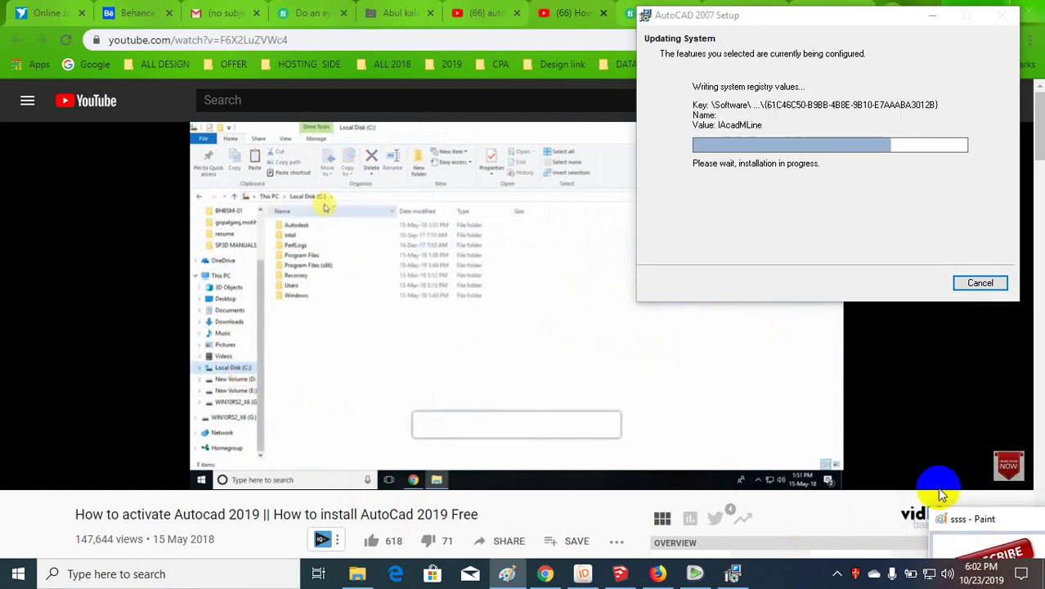
- Switch the tutorial video to 1080p quality, then return to the AutoCAD setup window
left_click(940, 477)
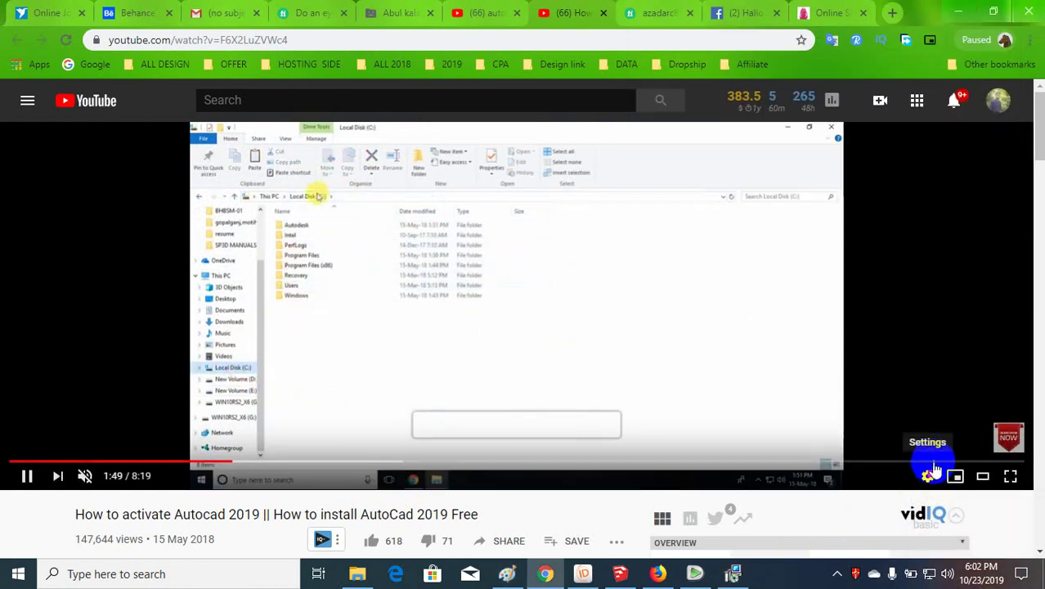
left_click(928, 476)
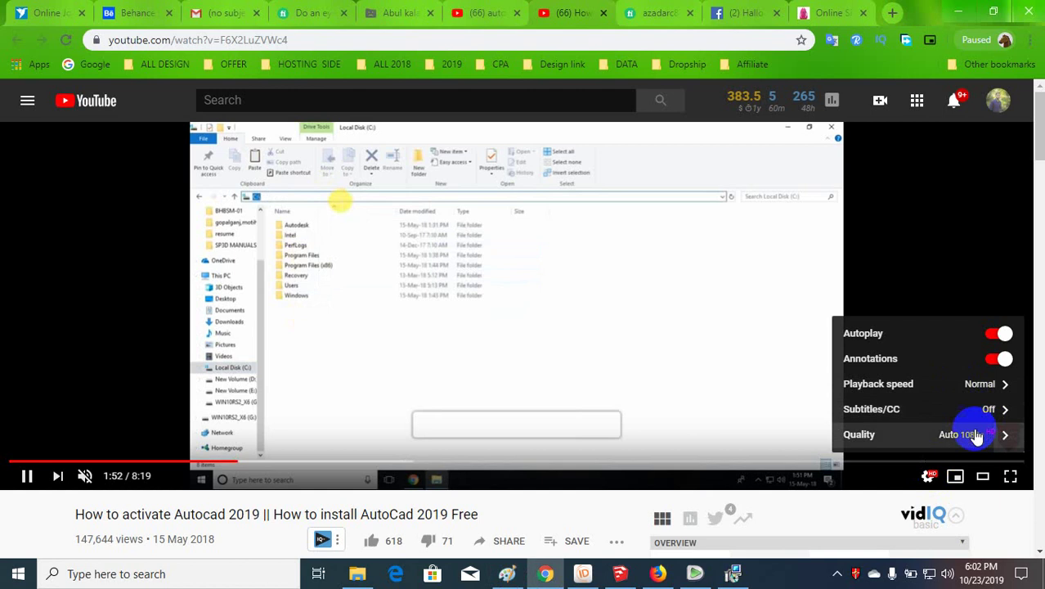
left_click(973, 433)
left_click(891, 286)
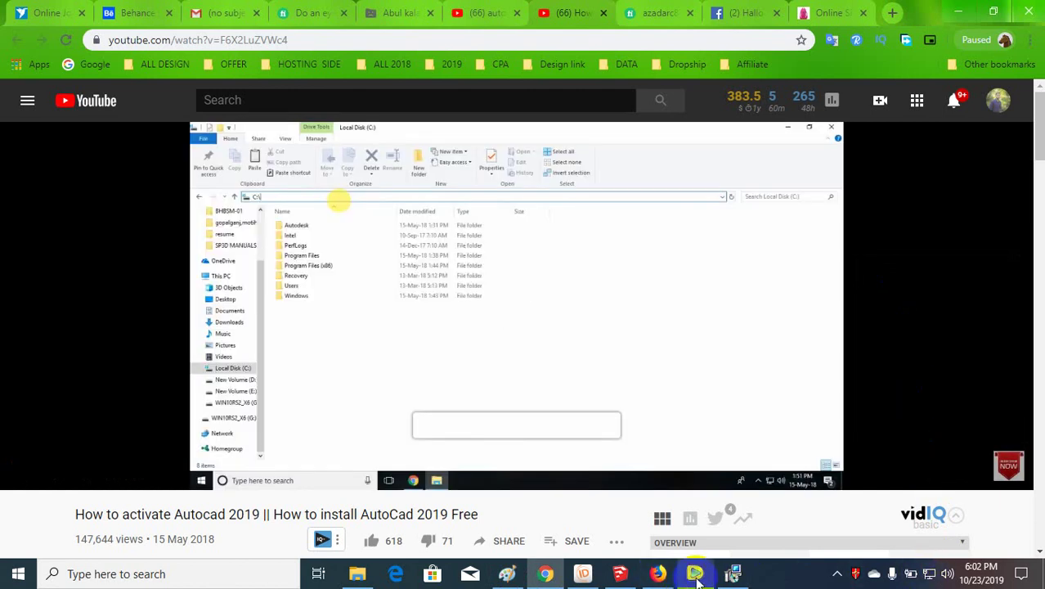
left_click(736, 574)
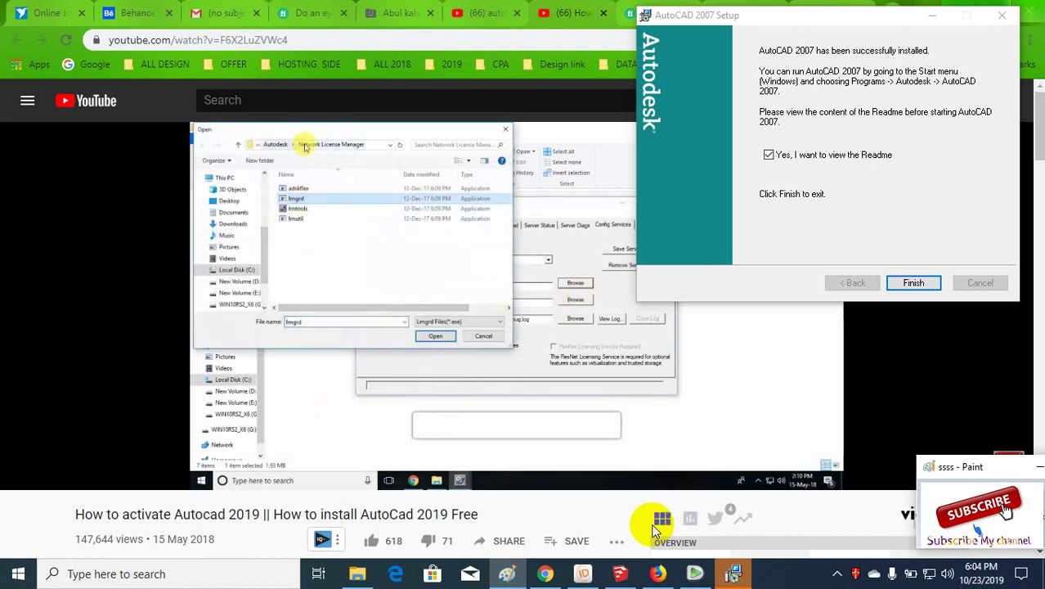
- Pause the tutorial, minimize Chrome, and click Finish in the AutoCAD 2007 Setup dialog
left_click(585, 383)
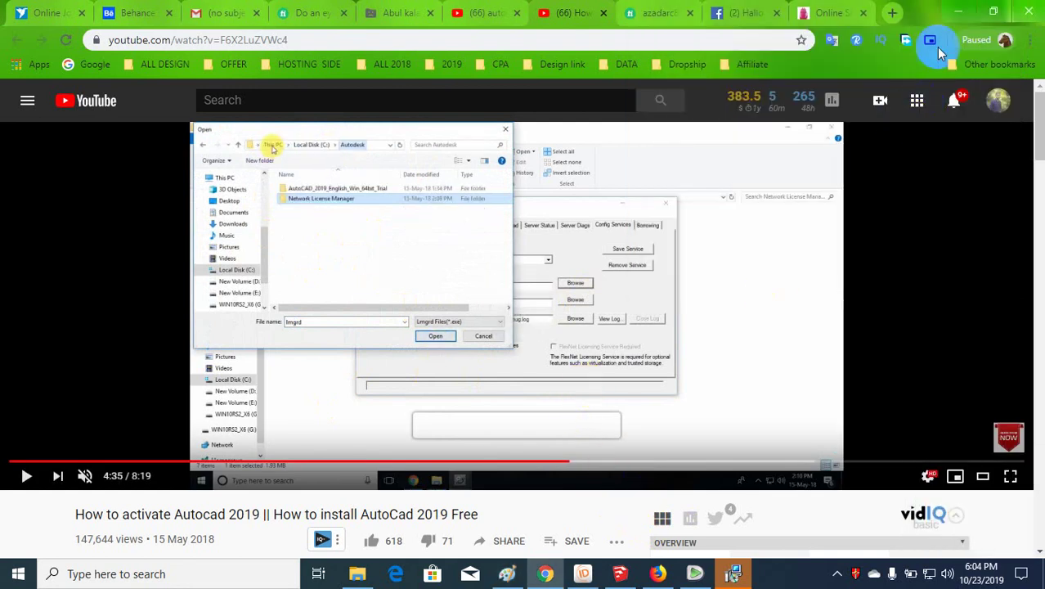
left_click(958, 11)
left_click(911, 284)
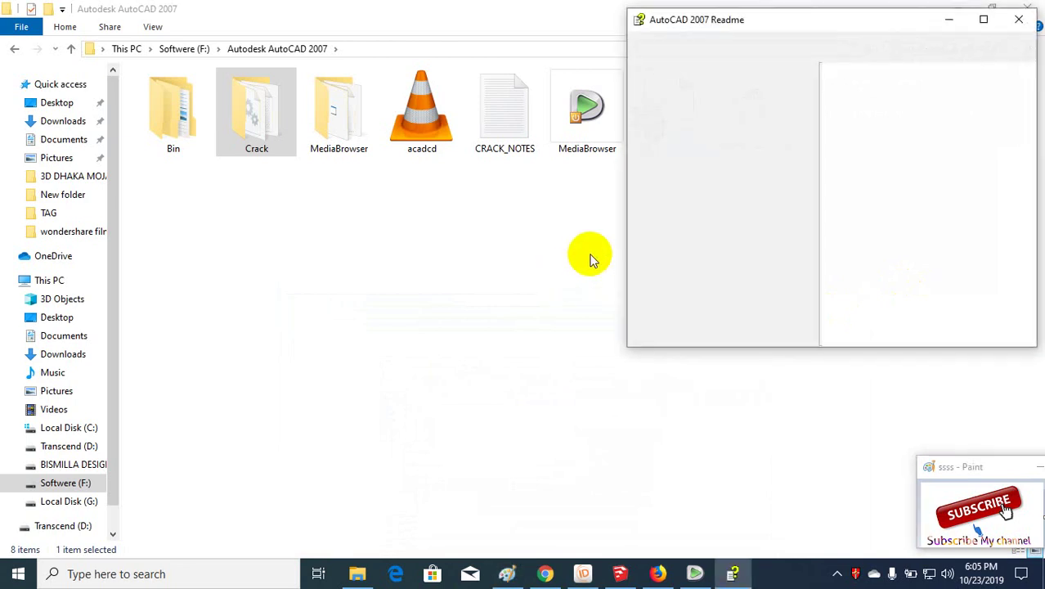
- Close the AutoCAD readme window and clear the Explorer folder selection
left_click_drag(886, 28, 656, 123)
left_click(793, 126)
left_click(451, 317)
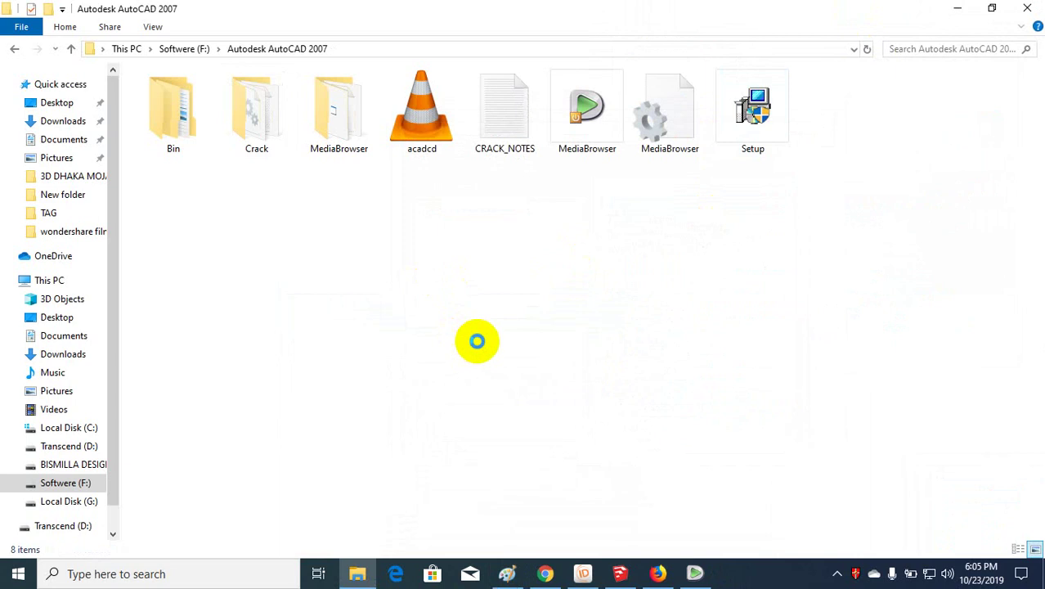
right_click(476, 327)
left_click(479, 343)
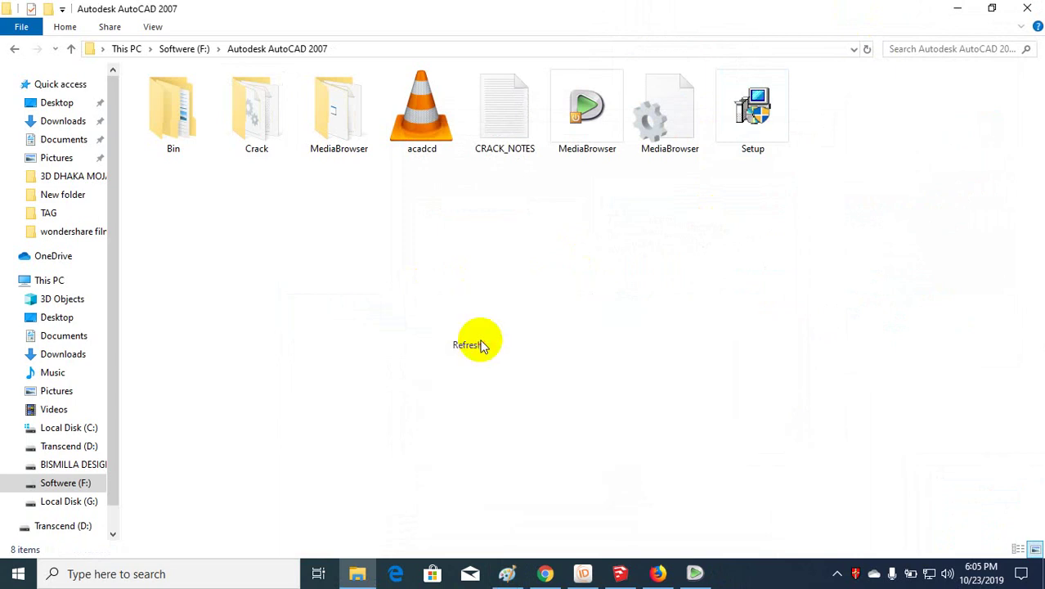
right_click(318, 249)
left_click(353, 312)
- Copy the three files inside the Crack folder, then minimize its window
double_click(253, 106)
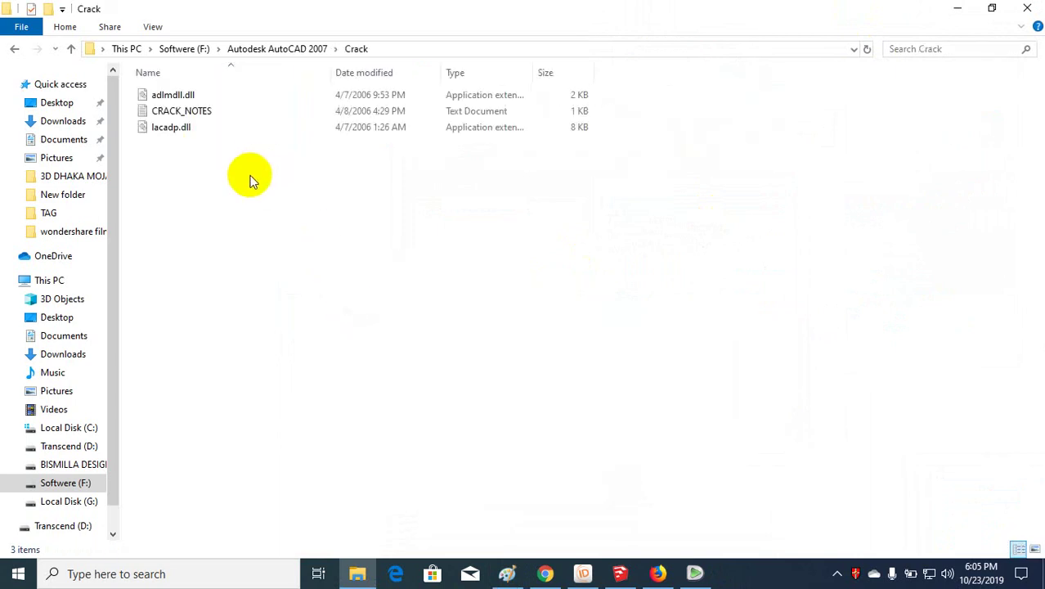
left_click_drag(206, 154, 173, 90)
right_click(174, 102)
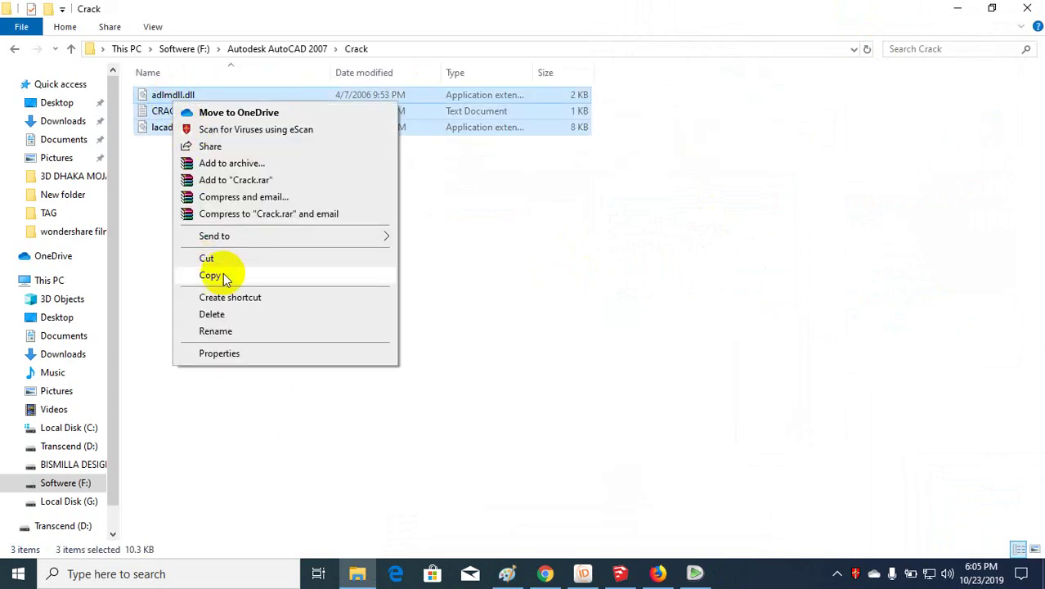
left_click(226, 279)
left_click(963, 13)
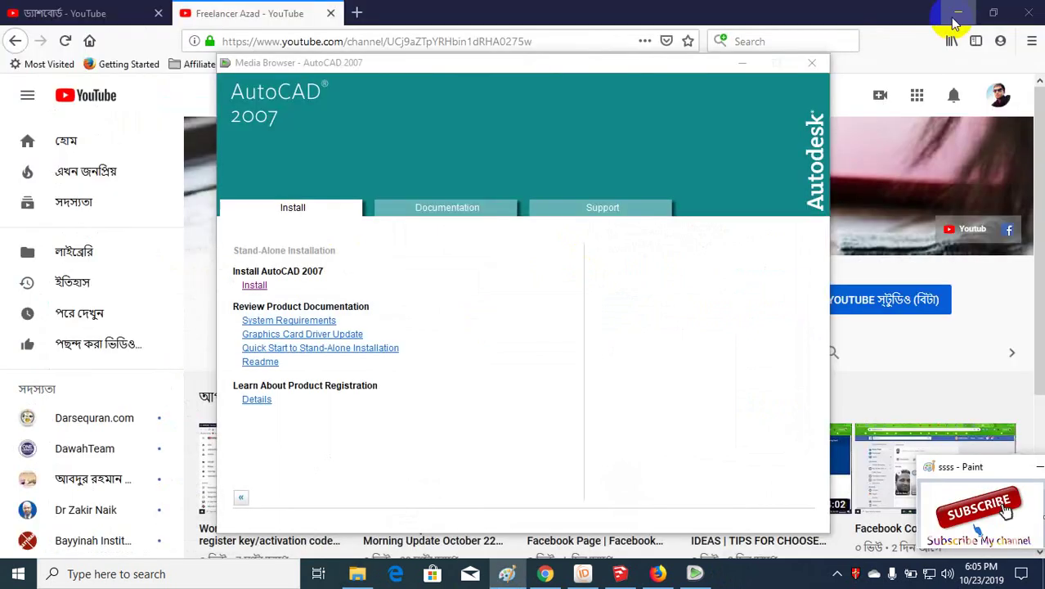
- Open the AutoCAD 2007 program folder through the desktop shortcut's Properties
left_click(805, 59)
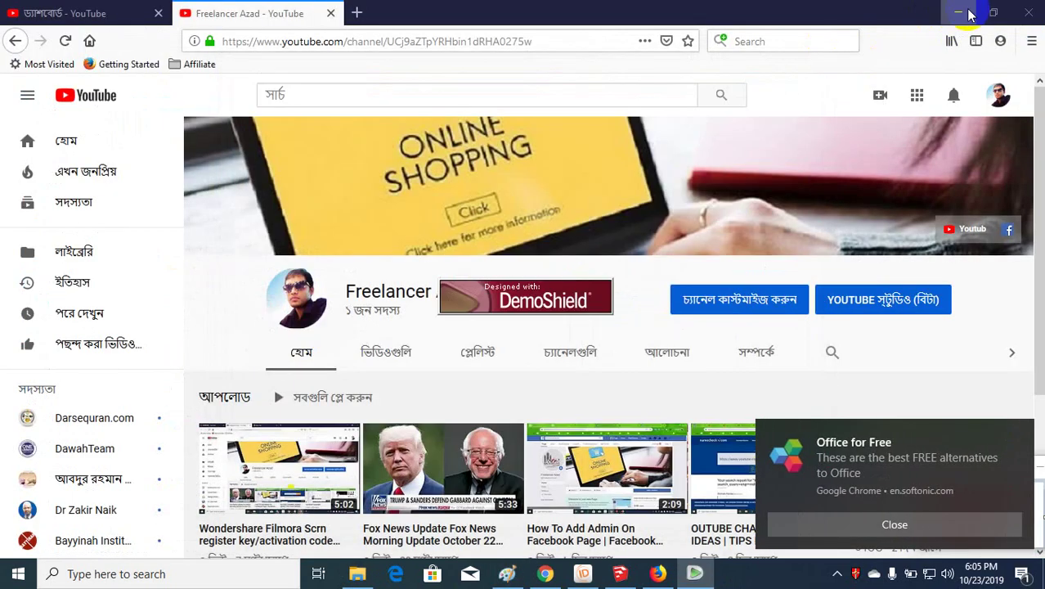
left_click(958, 12)
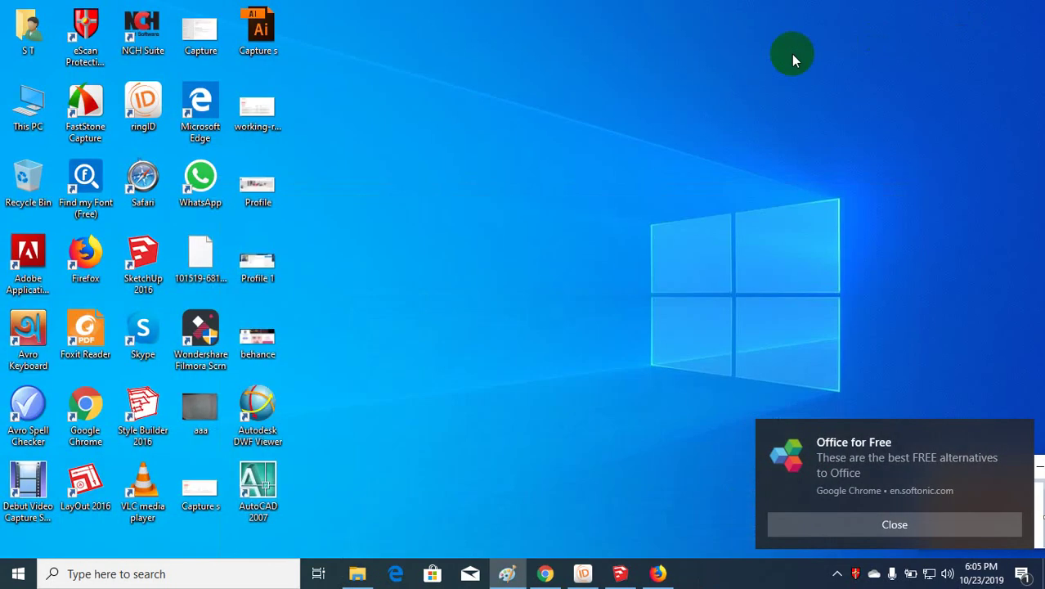
right_click(261, 491)
left_click(290, 474)
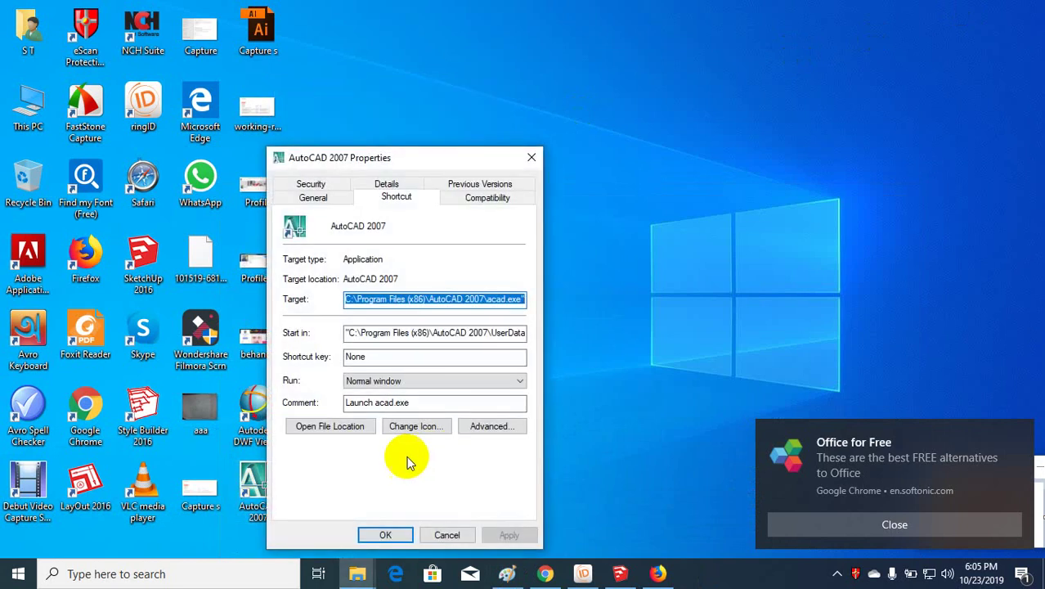
left_click(329, 425)
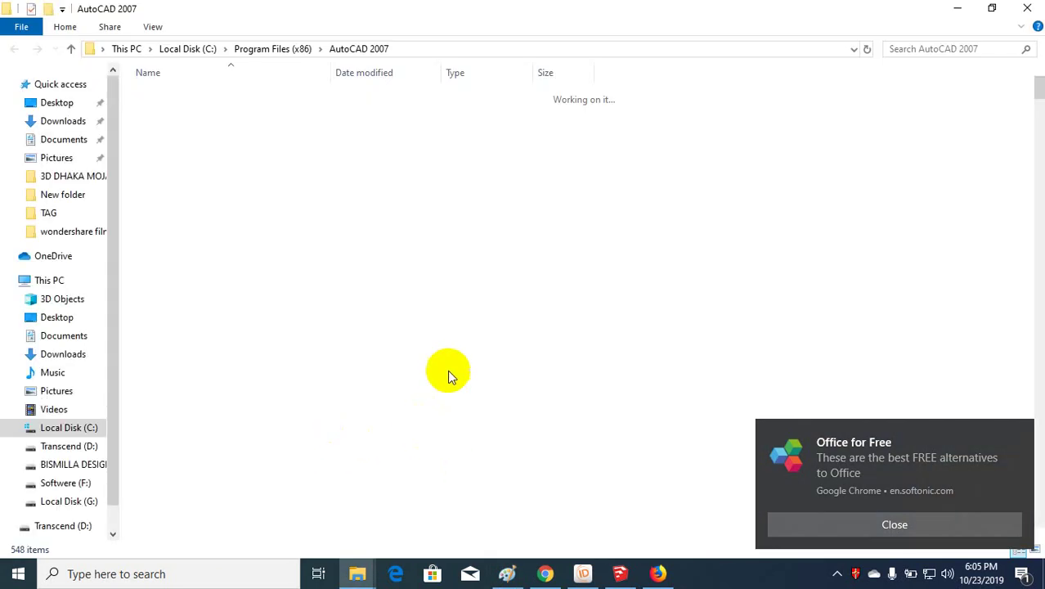
- Paste the crack files into the folder, replacing existing files and granting administrator permission
right_click(689, 228)
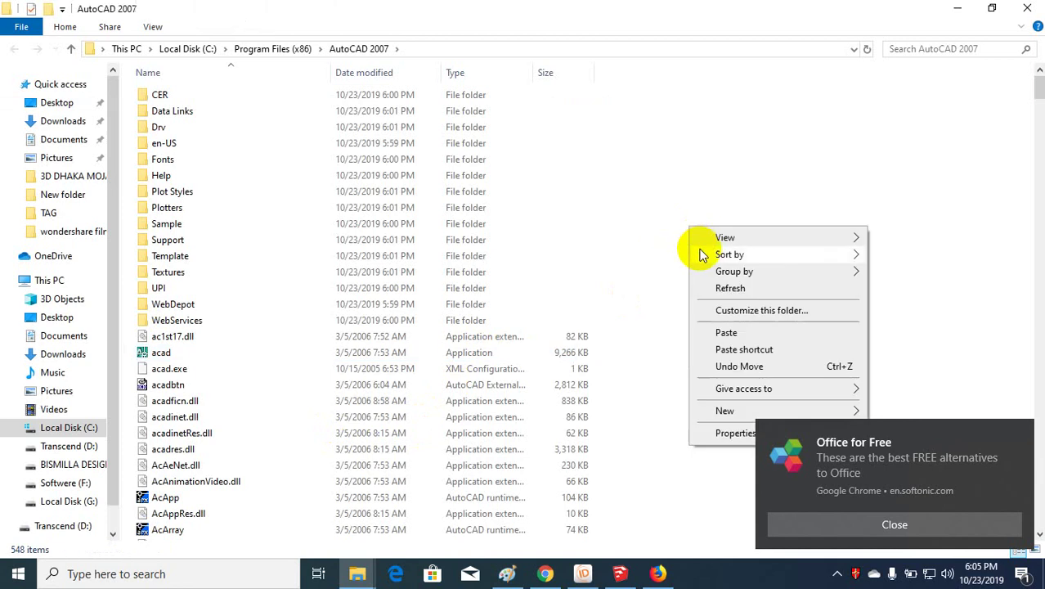
left_click(730, 333)
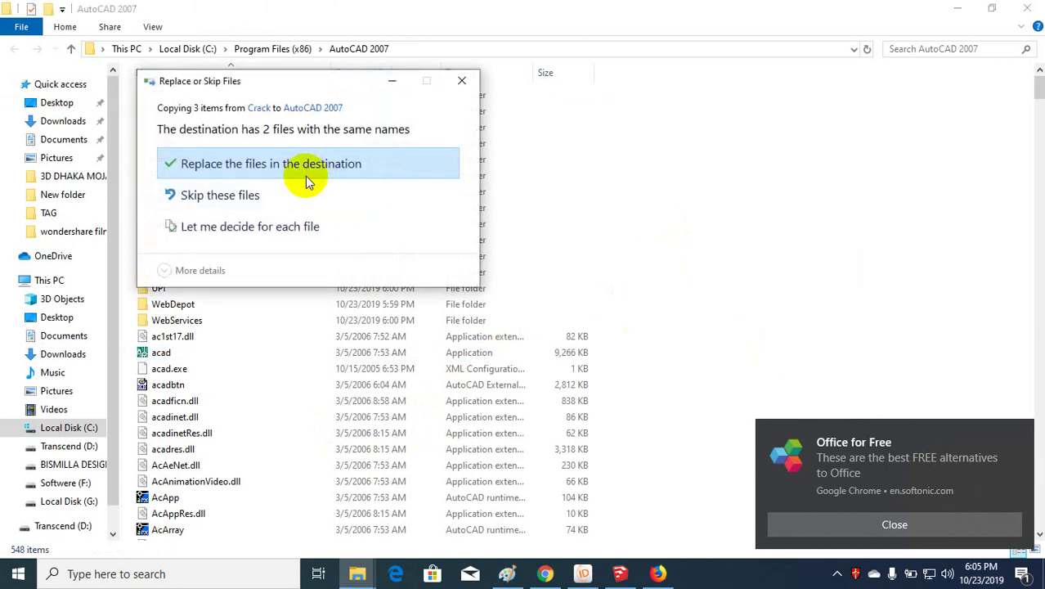
left_click(308, 180)
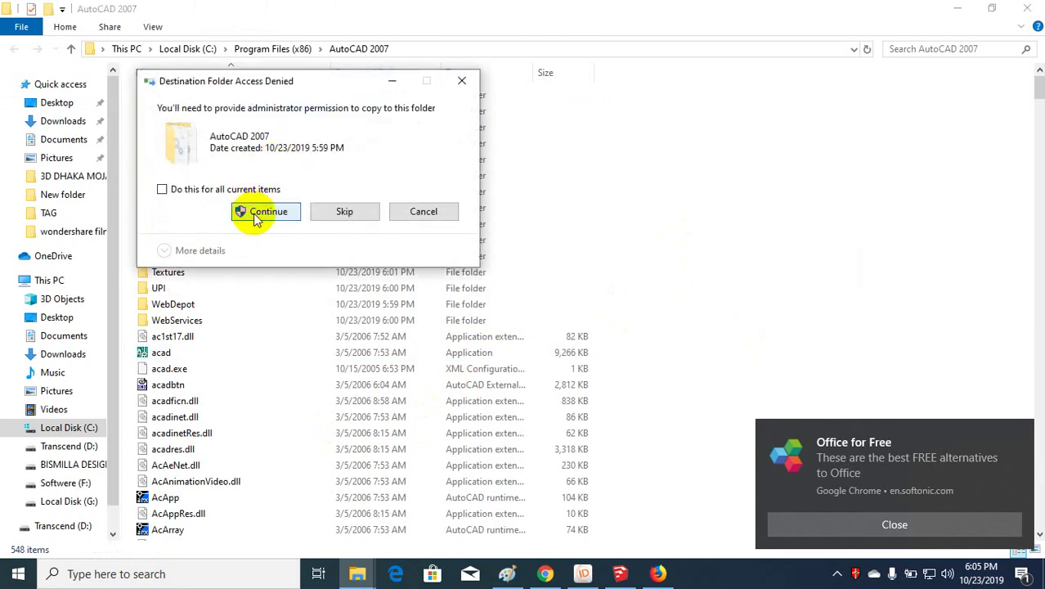
left_click(261, 210)
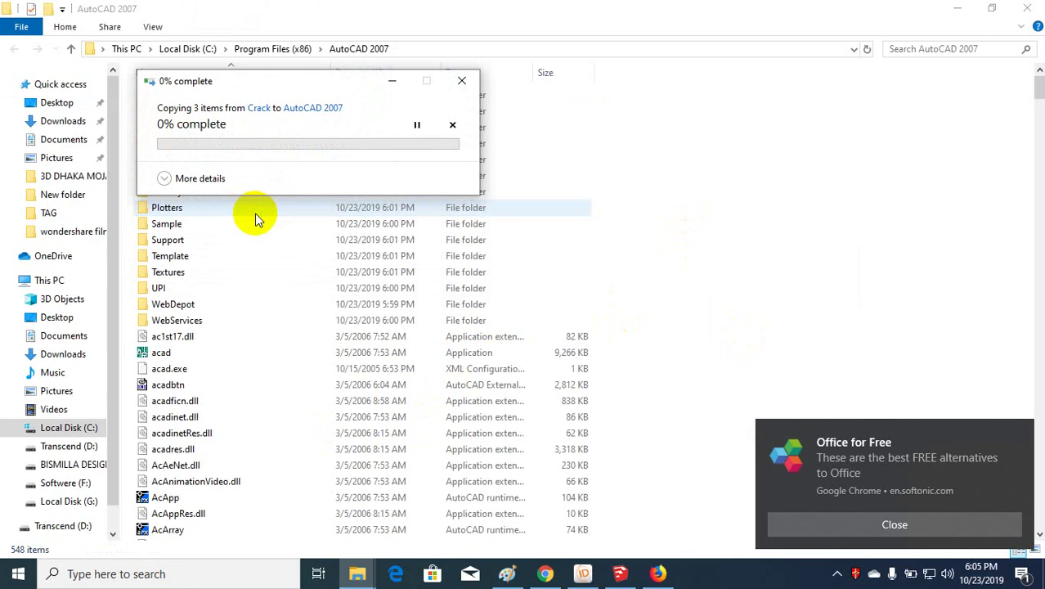
left_click(264, 213)
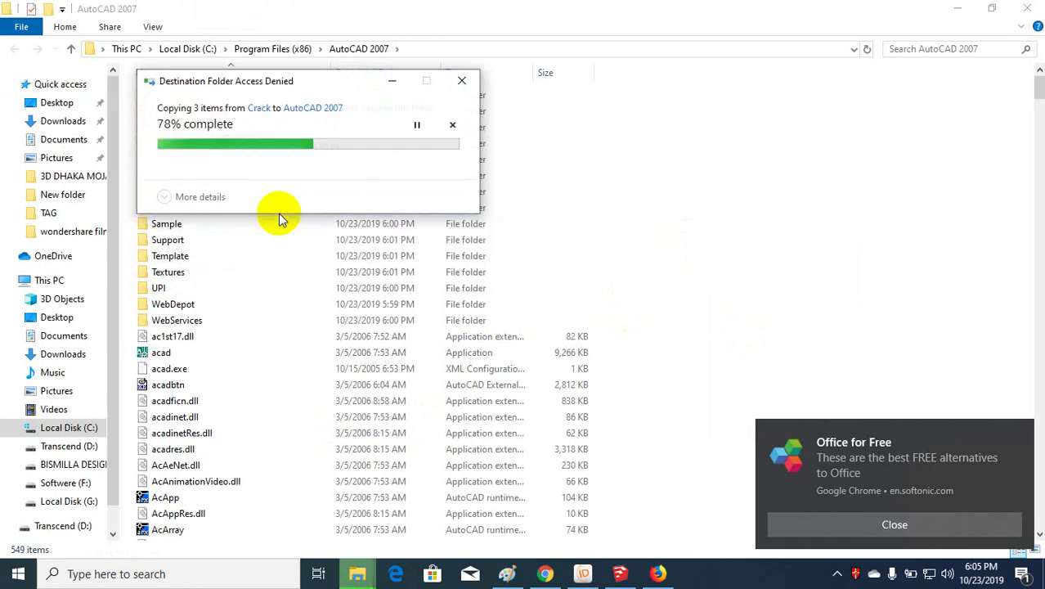
left_click(278, 214)
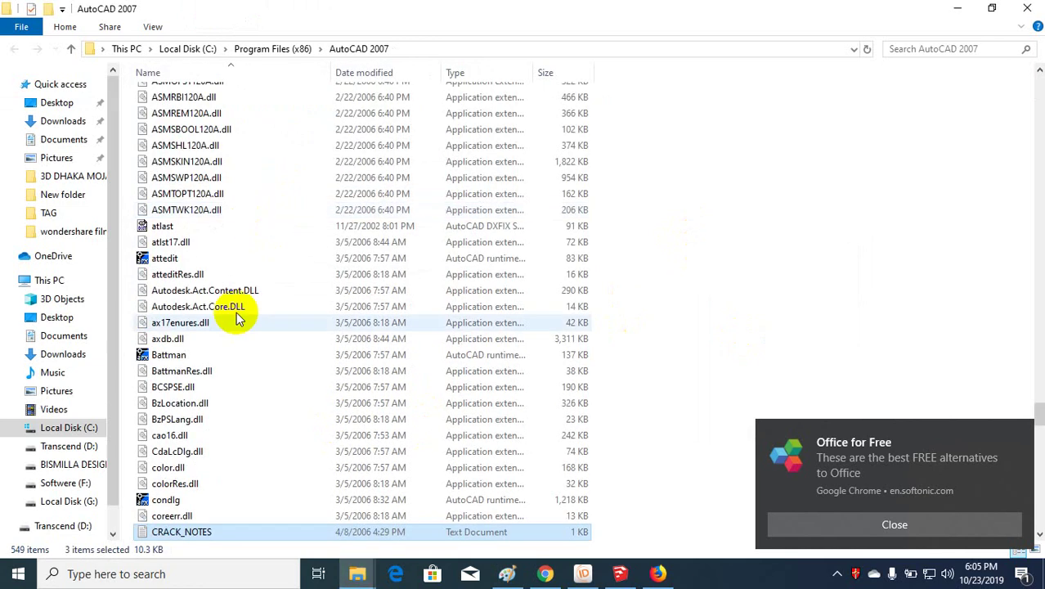
left_click(723, 357)
left_click(894, 524)
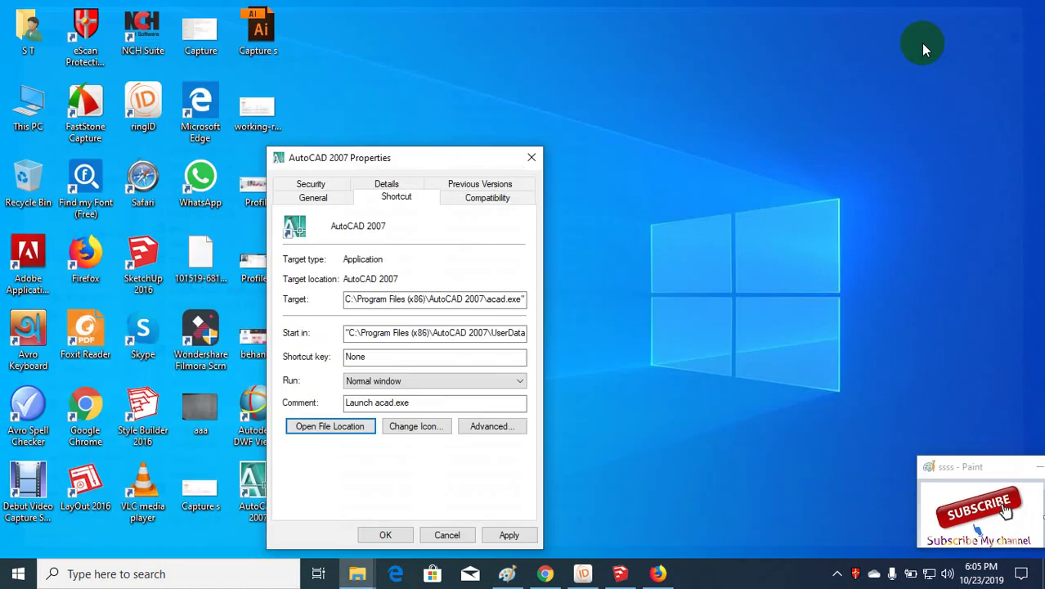
left_click(1027, 8)
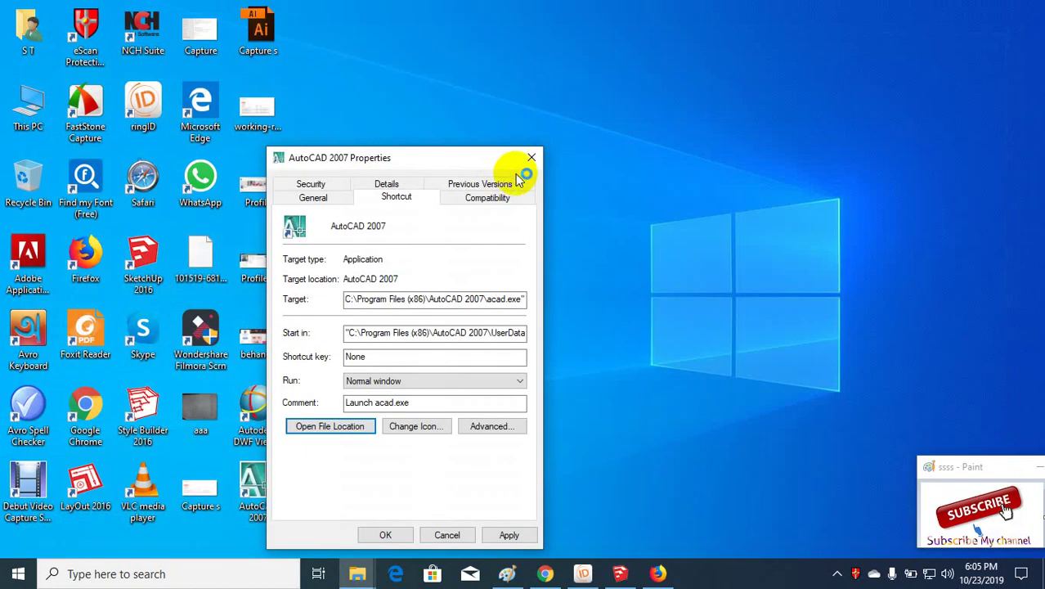
- Close the shortcut Properties, refresh the desktop, and launch AutoCAD 2007 from its shortcut
left_click(529, 167)
right_click(442, 93)
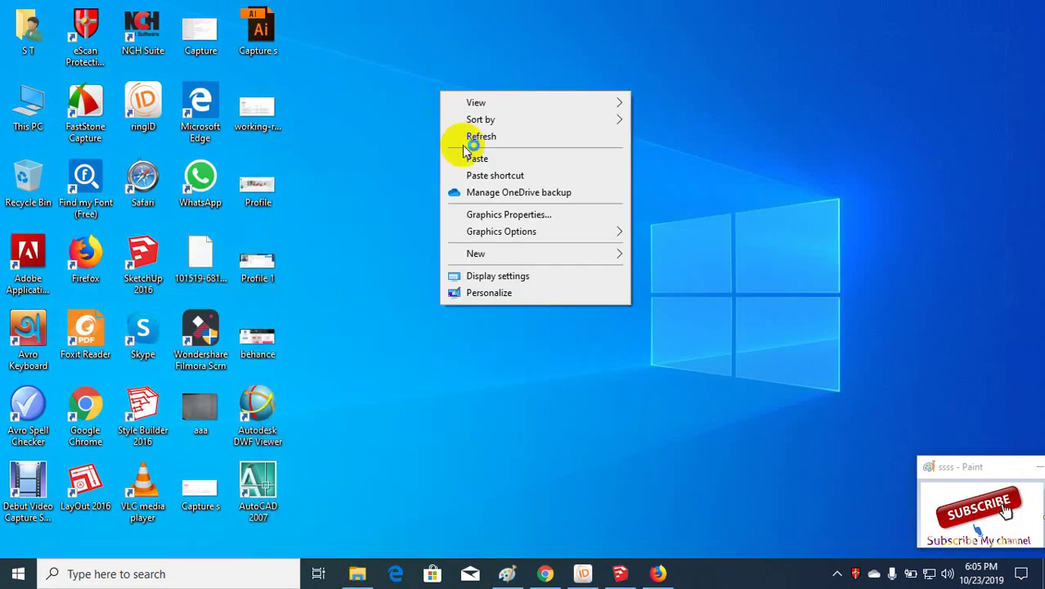
left_click(472, 137)
right_click(414, 96)
left_click(443, 138)
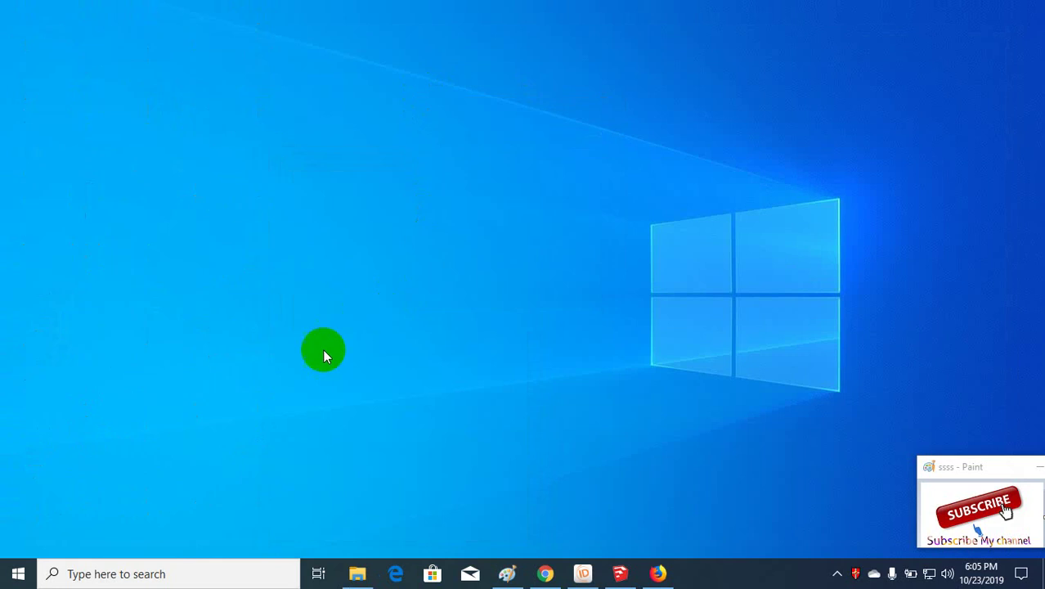
left_click(257, 471)
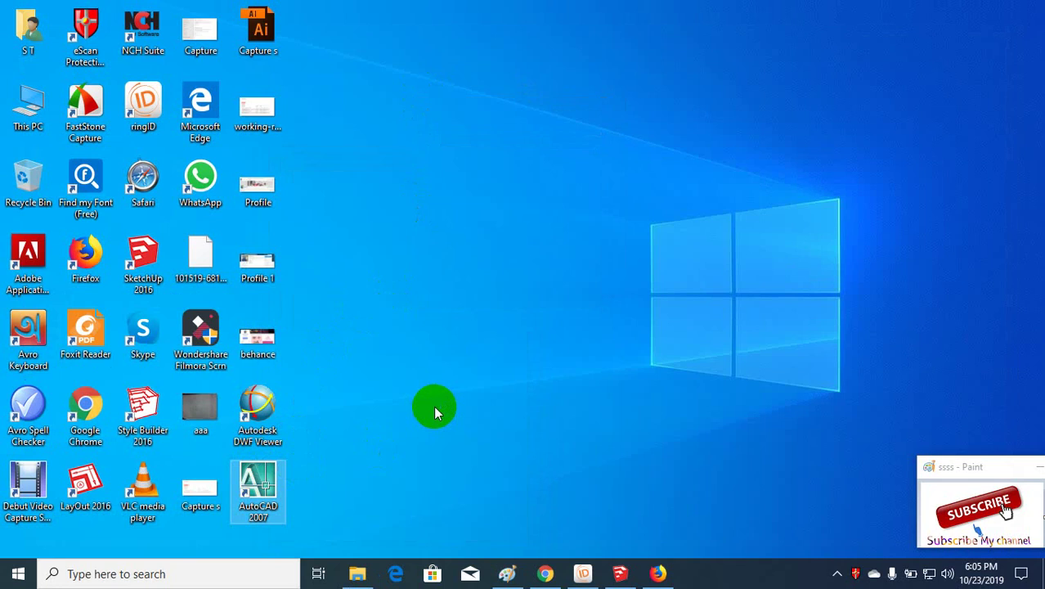
key("Return")
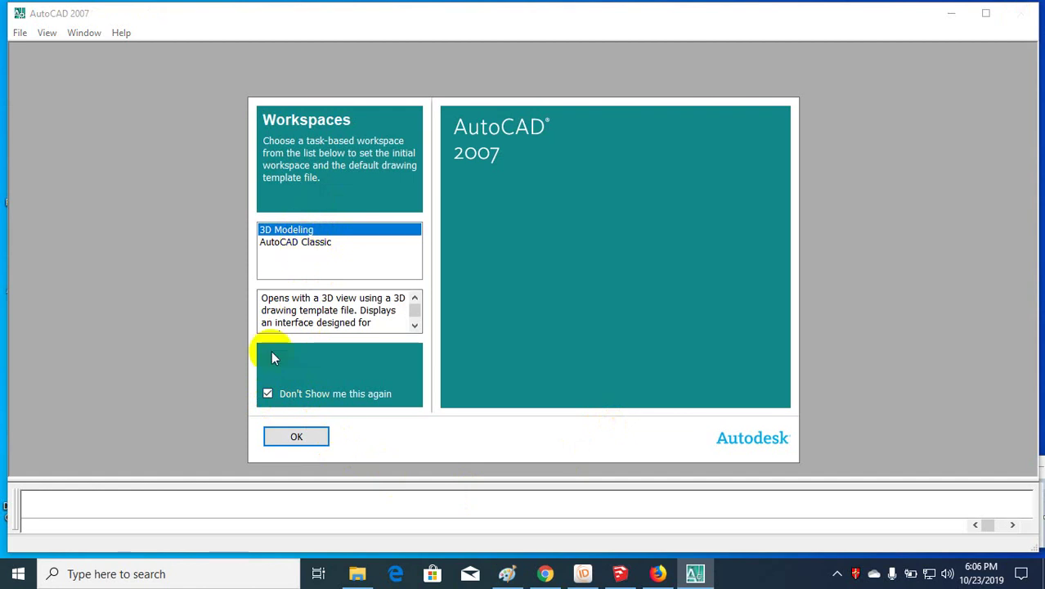
- Start in the AutoCAD Classic workspace and choose 'No, don't show me this again' for New Features
left_click(300, 438)
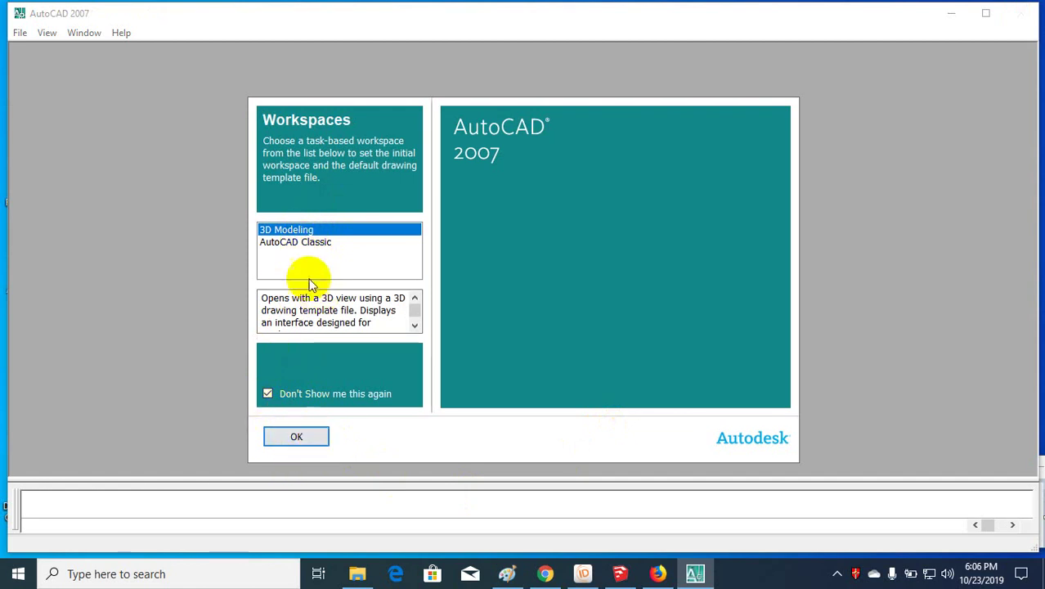
left_click(297, 243)
left_click(314, 440)
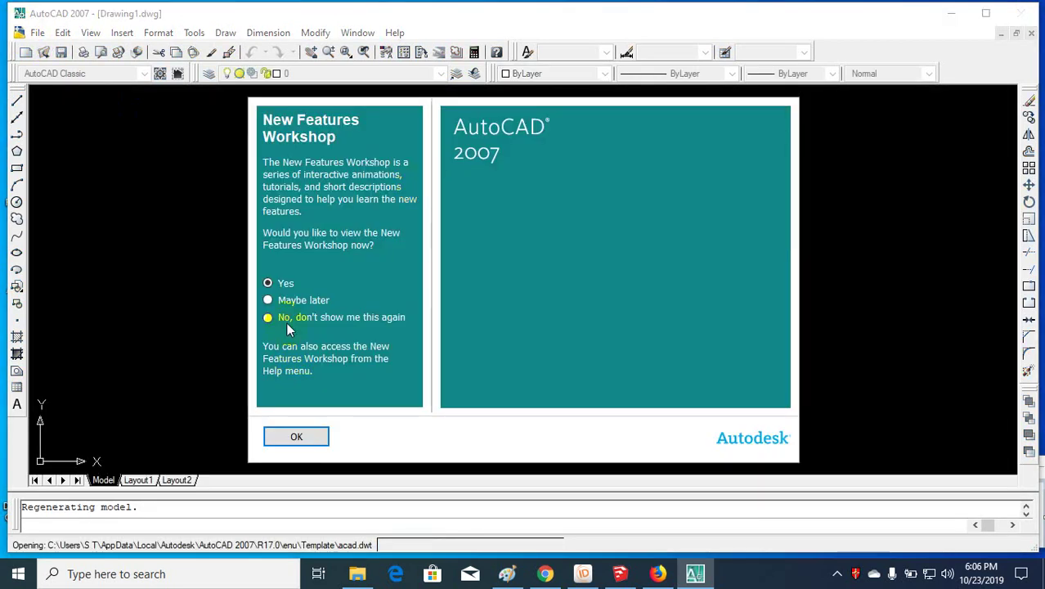
left_click(286, 321)
left_click(295, 445)
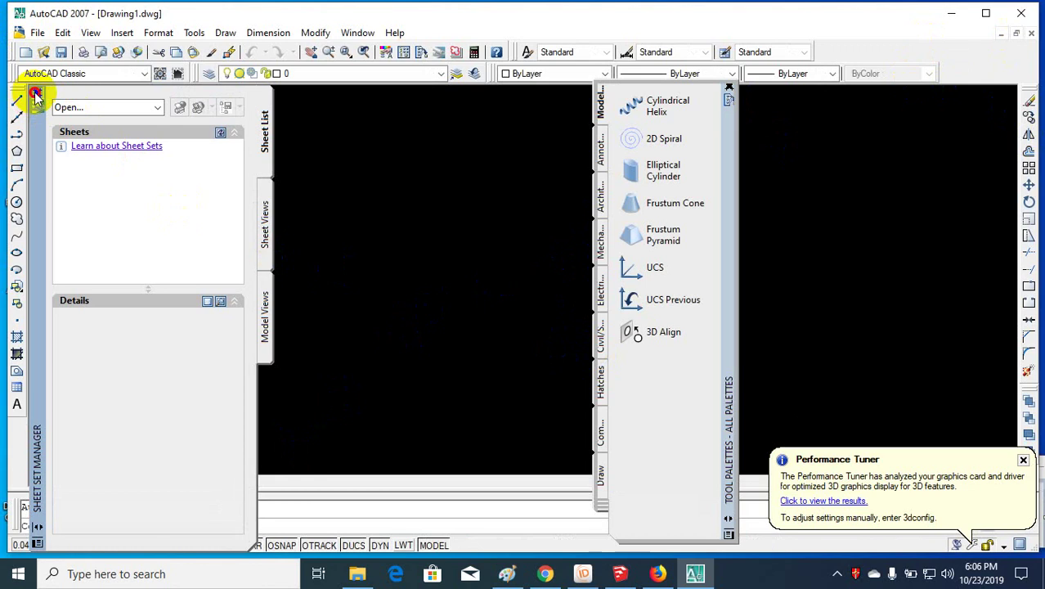
- Dock the Tool Palettes on the right side and collapse them with auto-hide
left_click(264, 327)
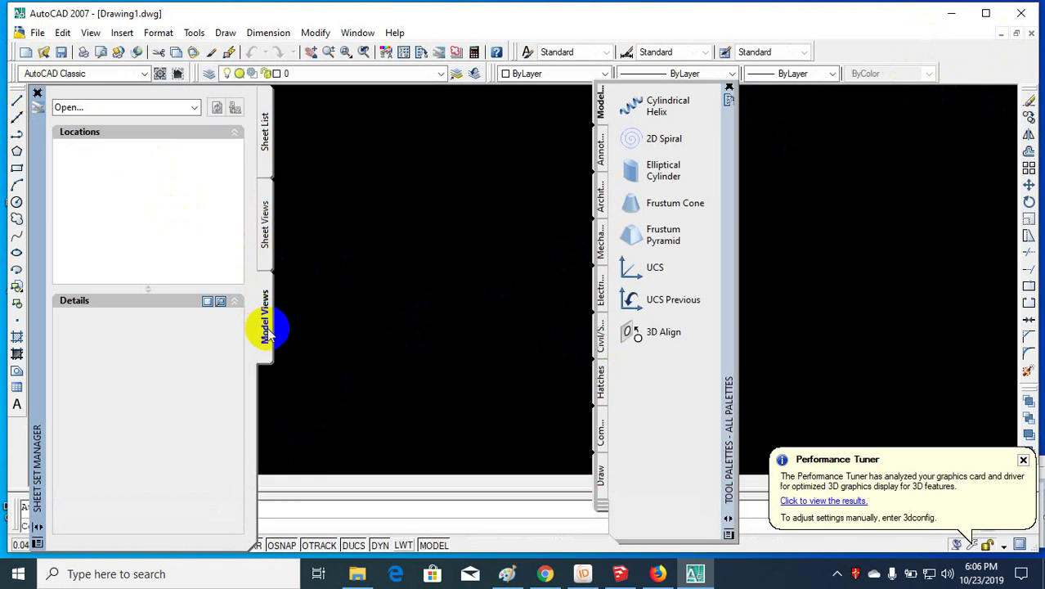
left_click(263, 233)
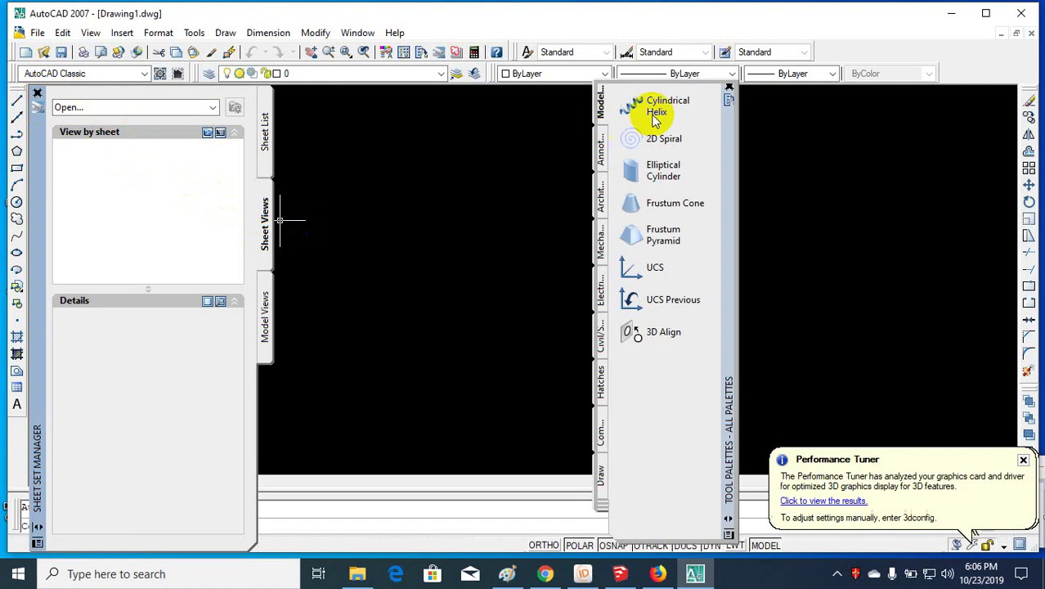
left_click_drag(728, 98, 1034, 135)
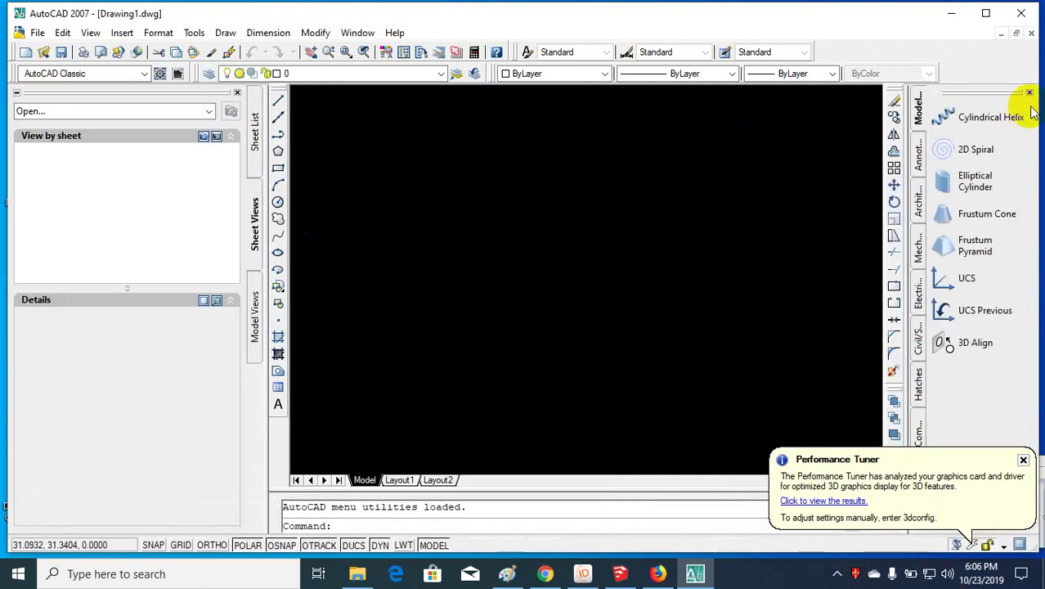
left_click(936, 92)
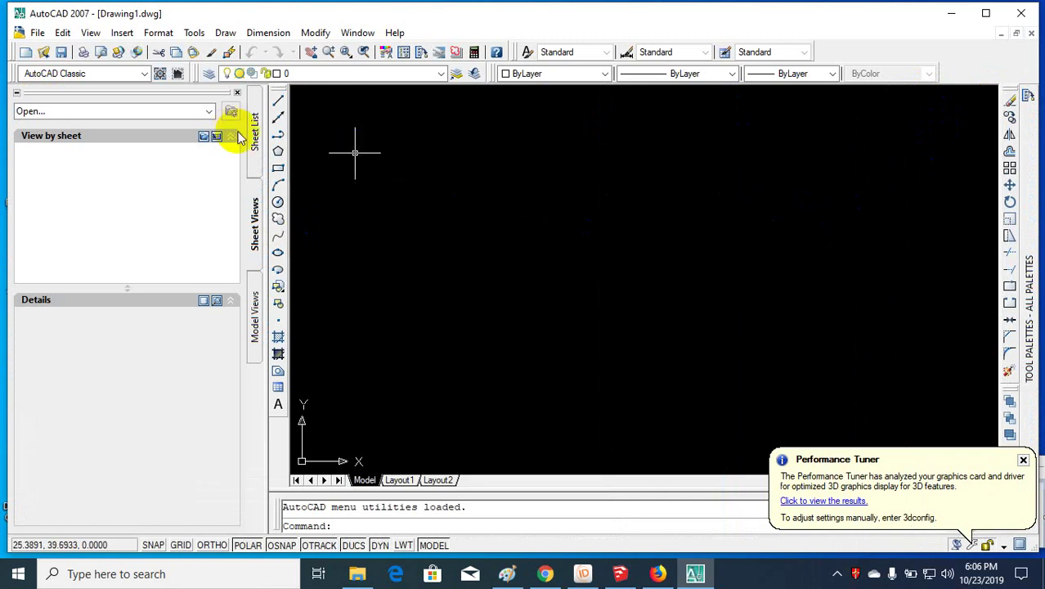
- Float the Sheet Set Manager panel and close it
double_click(19, 90)
mouse_move(17, 317)
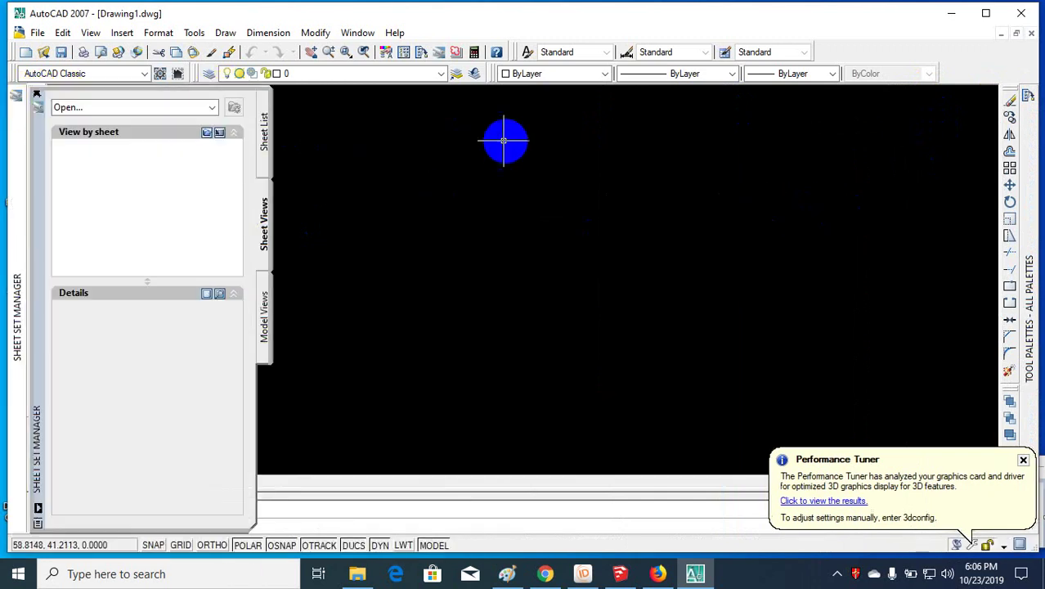
left_click(212, 107)
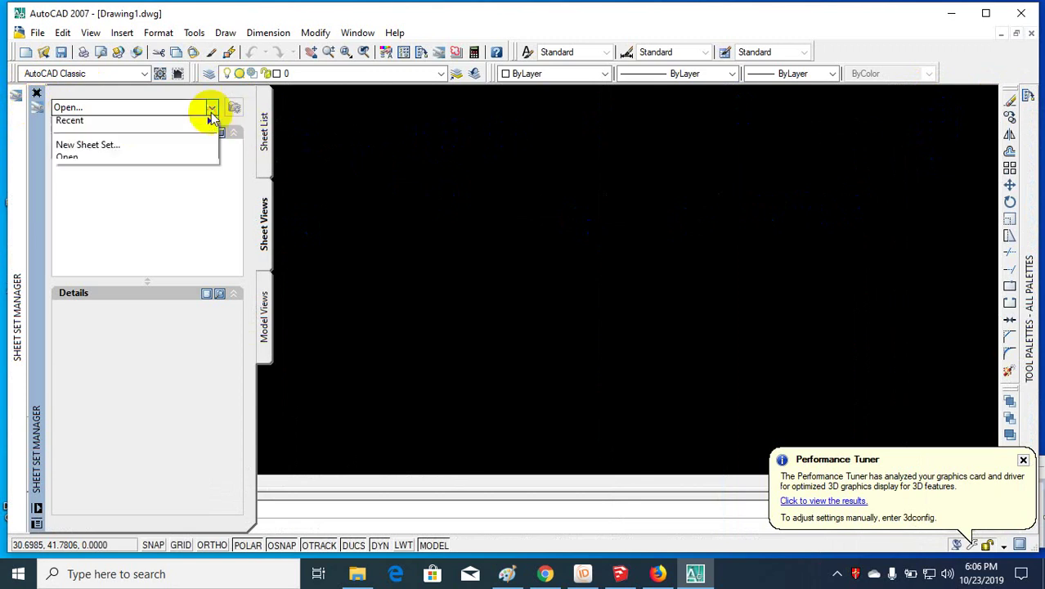
left_click(215, 112)
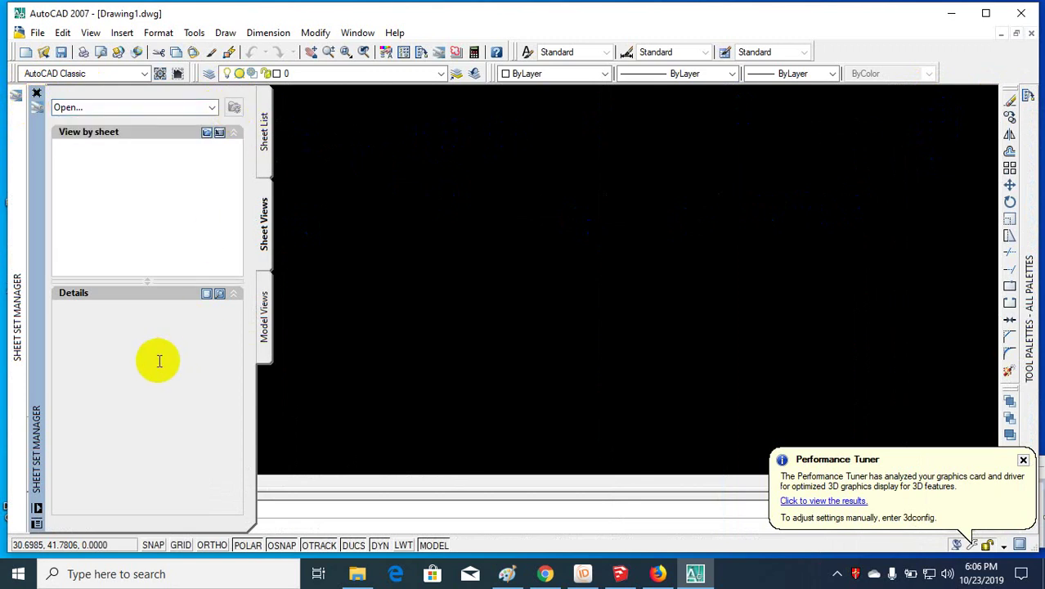
left_click(36, 513)
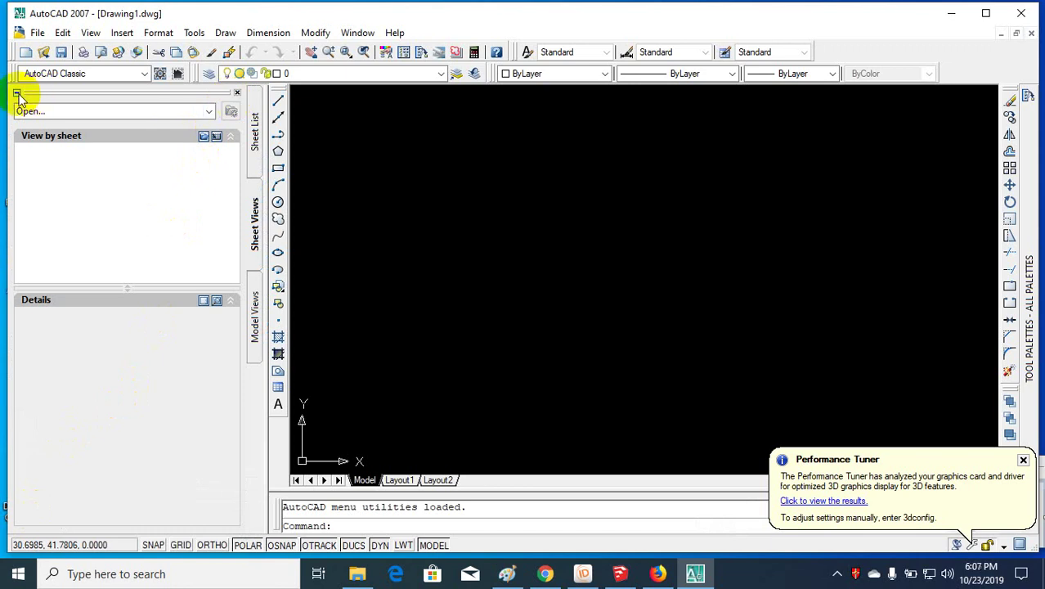
double_click(18, 92)
left_click(36, 93)
- Maximize AutoCAD, close the Performance Tuner notice, and switch to the Crack folder in Explorer
left_click(999, 11)
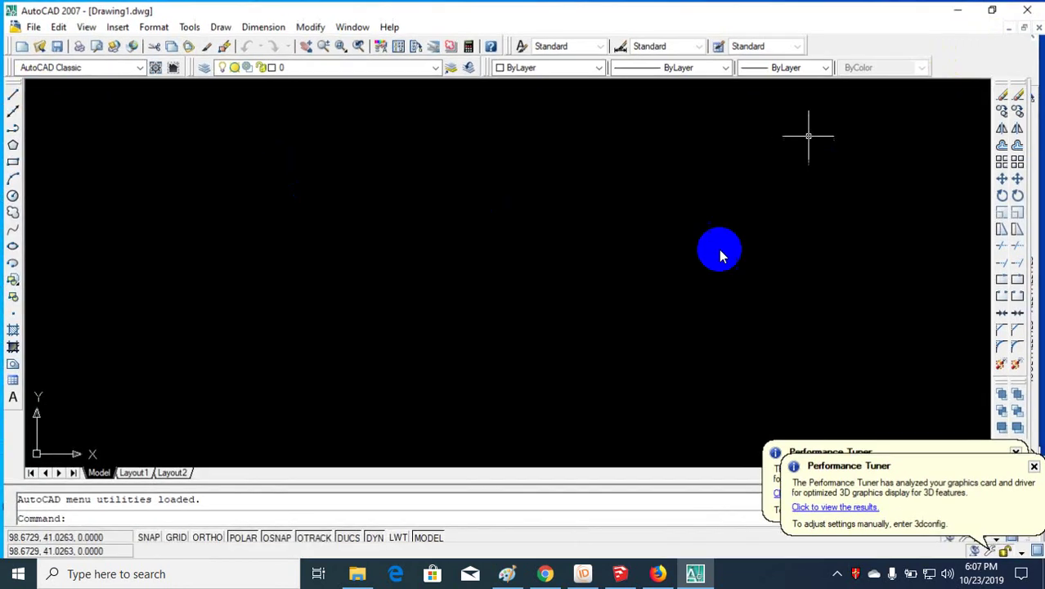
left_click(1033, 465)
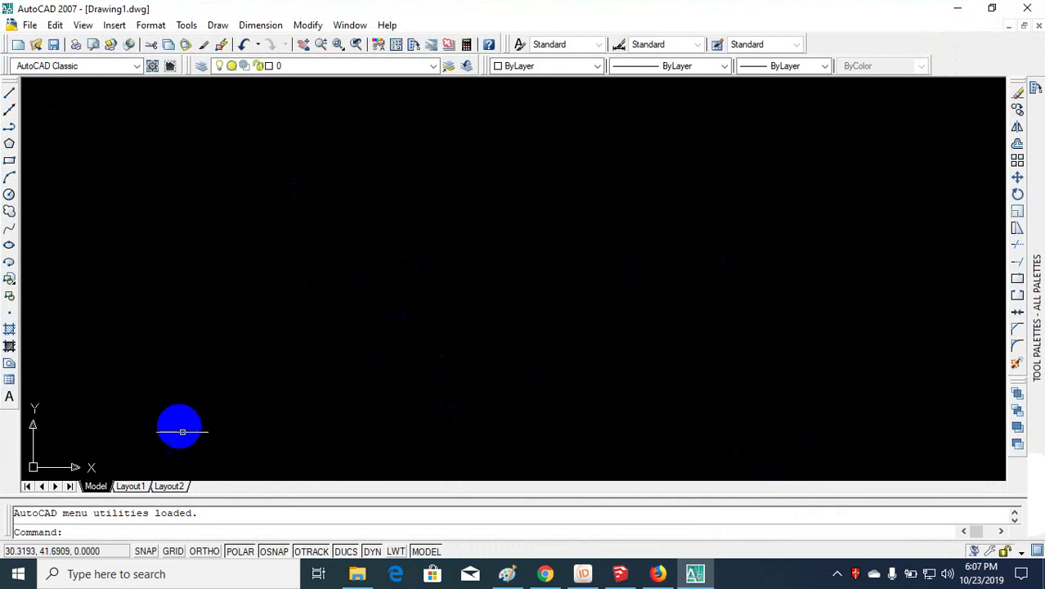
left_click(357, 573)
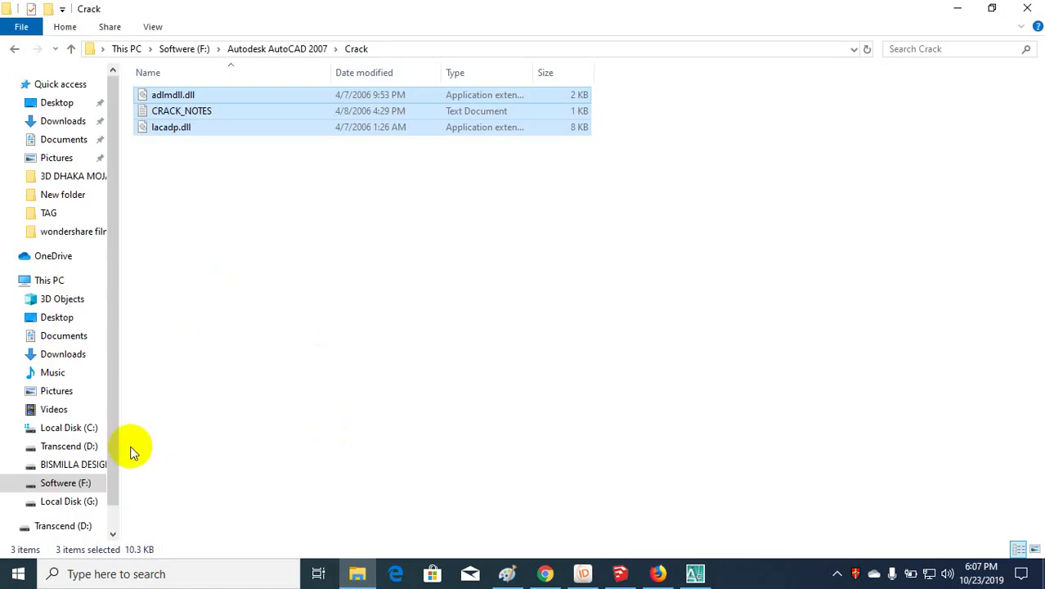
- Browse the drives and open OLD FILE and its Hatil WORK folder on Transcend (D:)
left_click(64, 484)
left_click(77, 500)
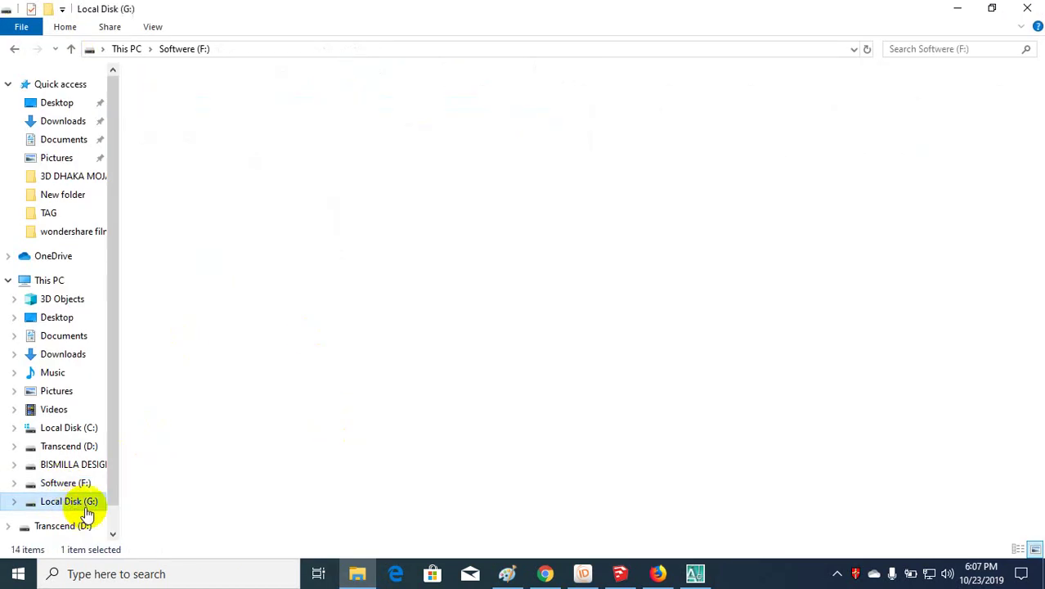
left_click(57, 448)
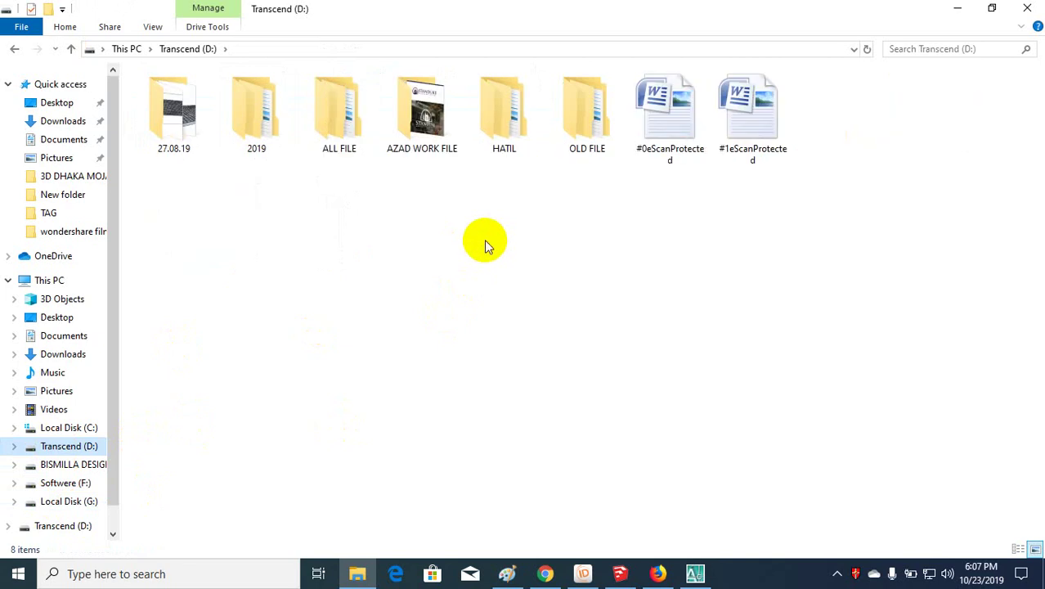
double_click(583, 129)
double_click(347, 137)
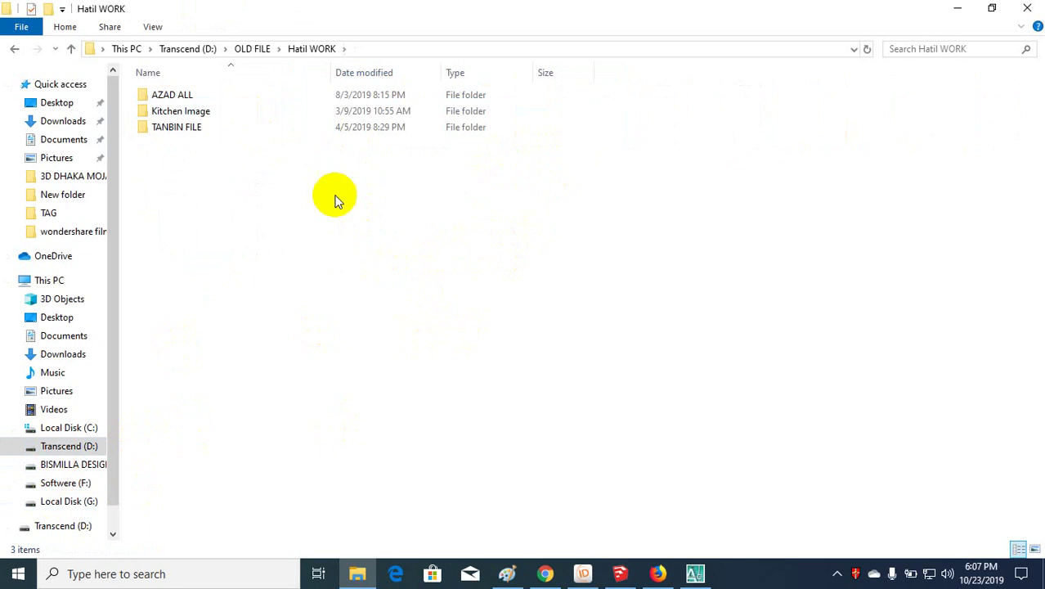
- Open the personal, work files and ALL FILE folders inside OLD FILE, viewed as Large icons
left_click(250, 48)
double_click(245, 143)
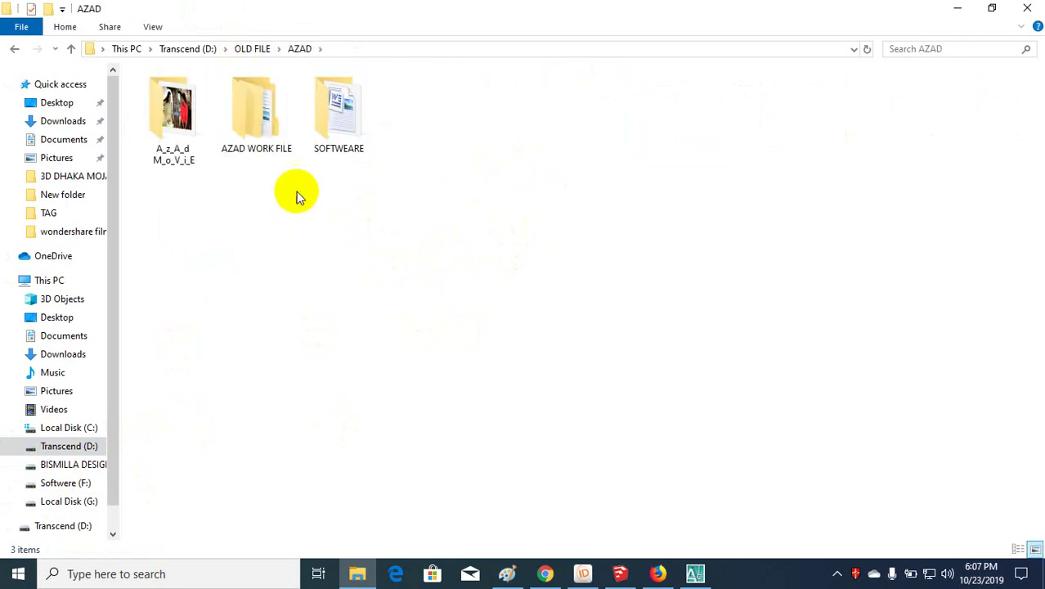
left_click(264, 137)
double_click(264, 137)
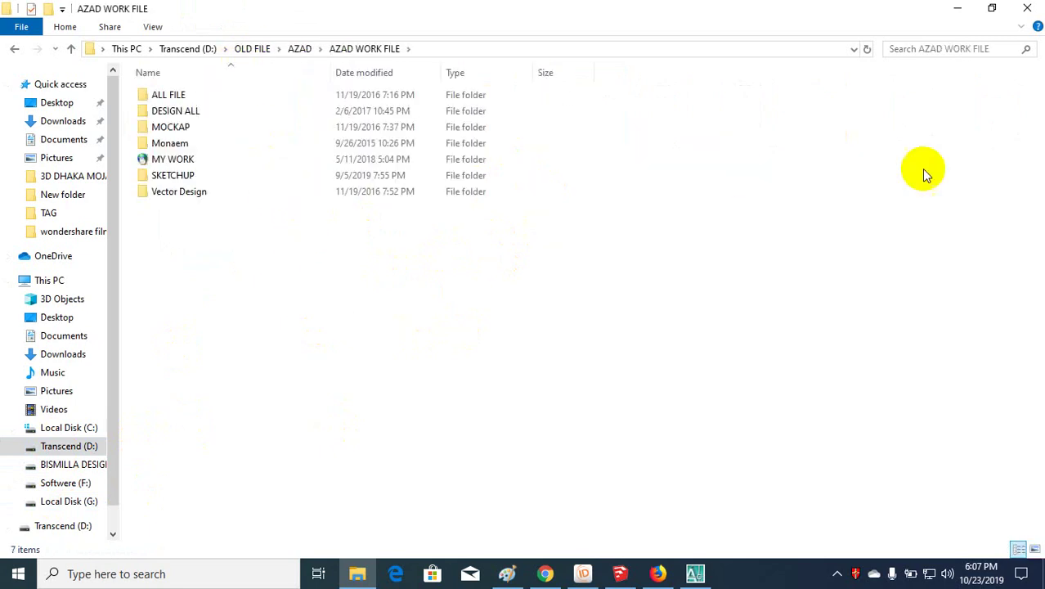
left_click(1034, 551)
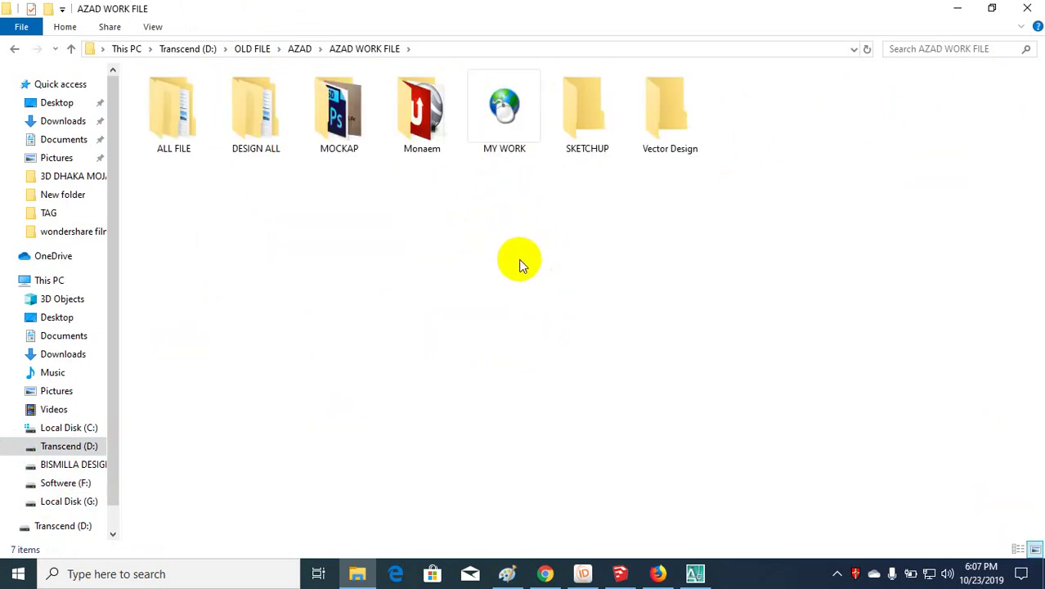
double_click(197, 123)
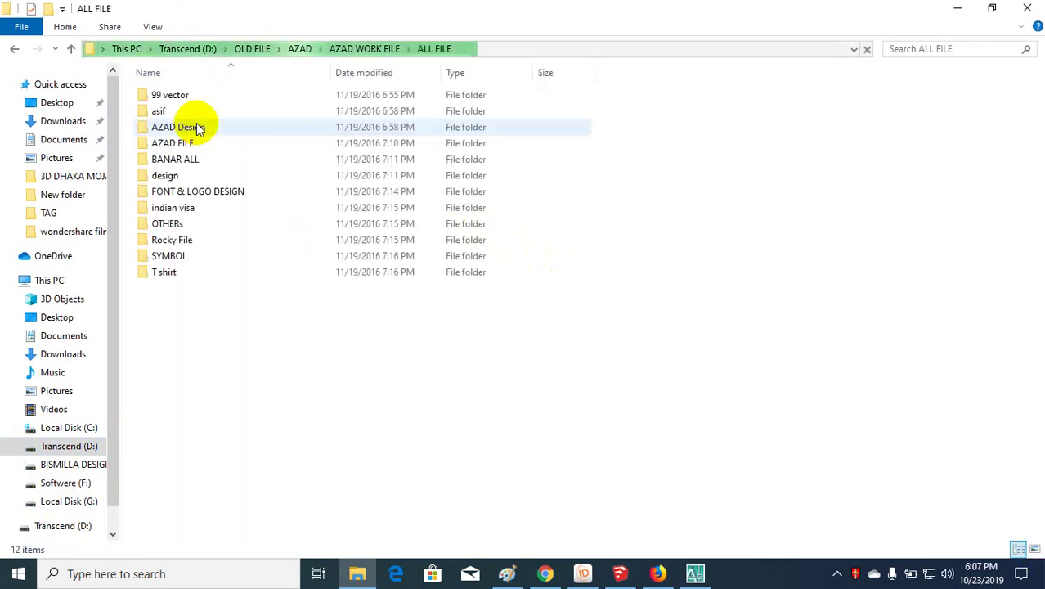
left_click(1034, 549)
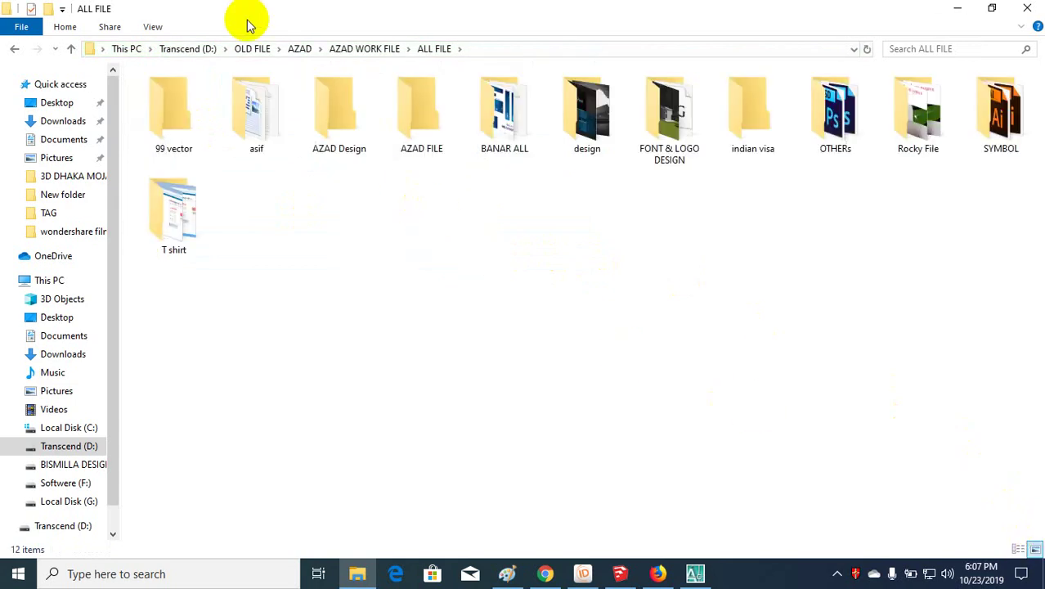
- Return to OLD FILE, show Local Disk (G:), then close File Explorer
left_click(253, 48)
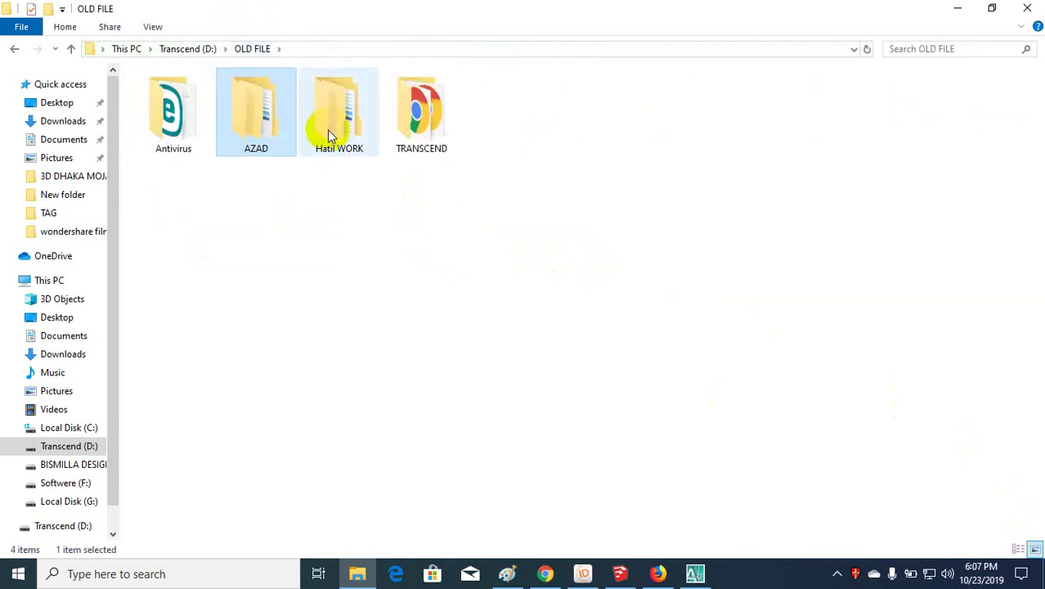
left_click(74, 501)
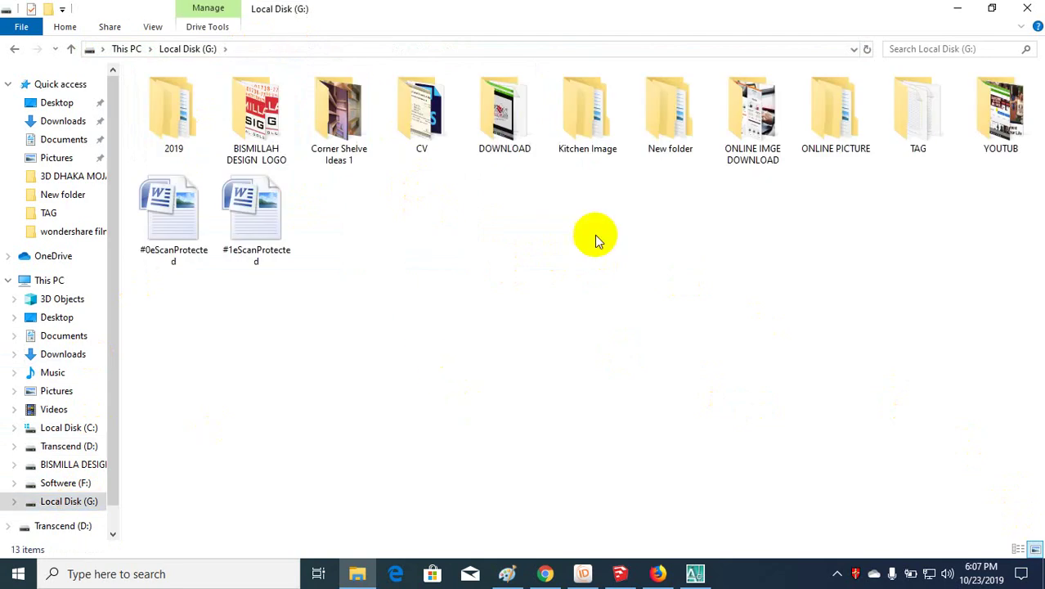
left_click(1026, 8)
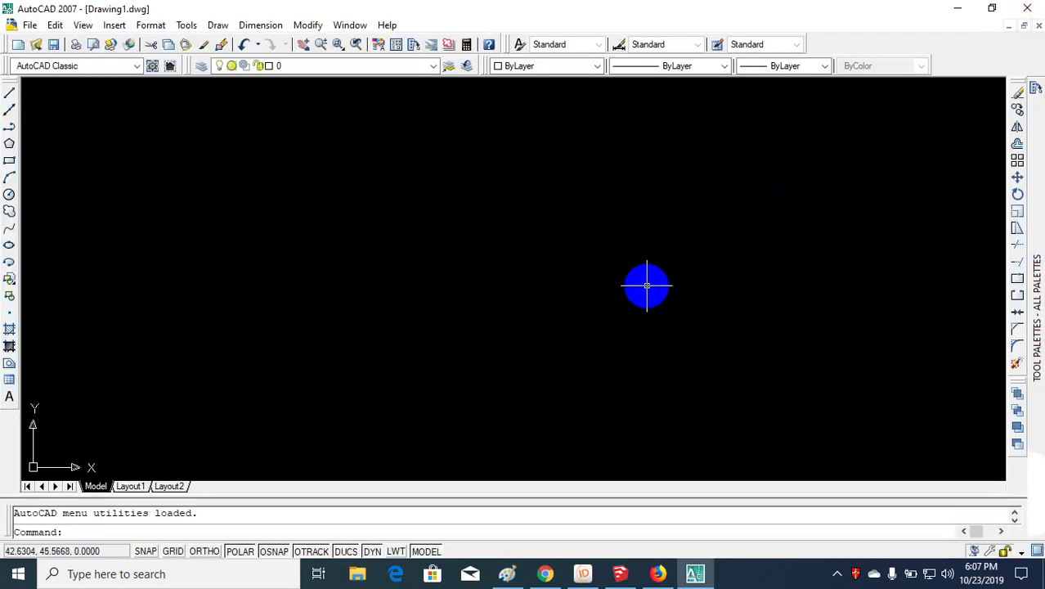
- Reveal the hidden notification-area icons in the taskbar
left_click(837, 575)
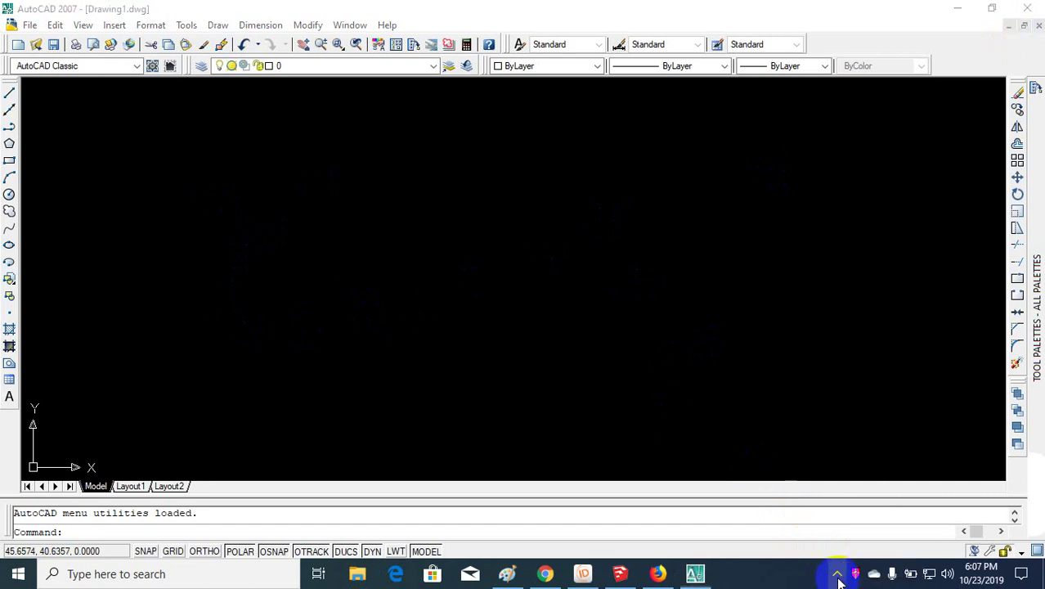